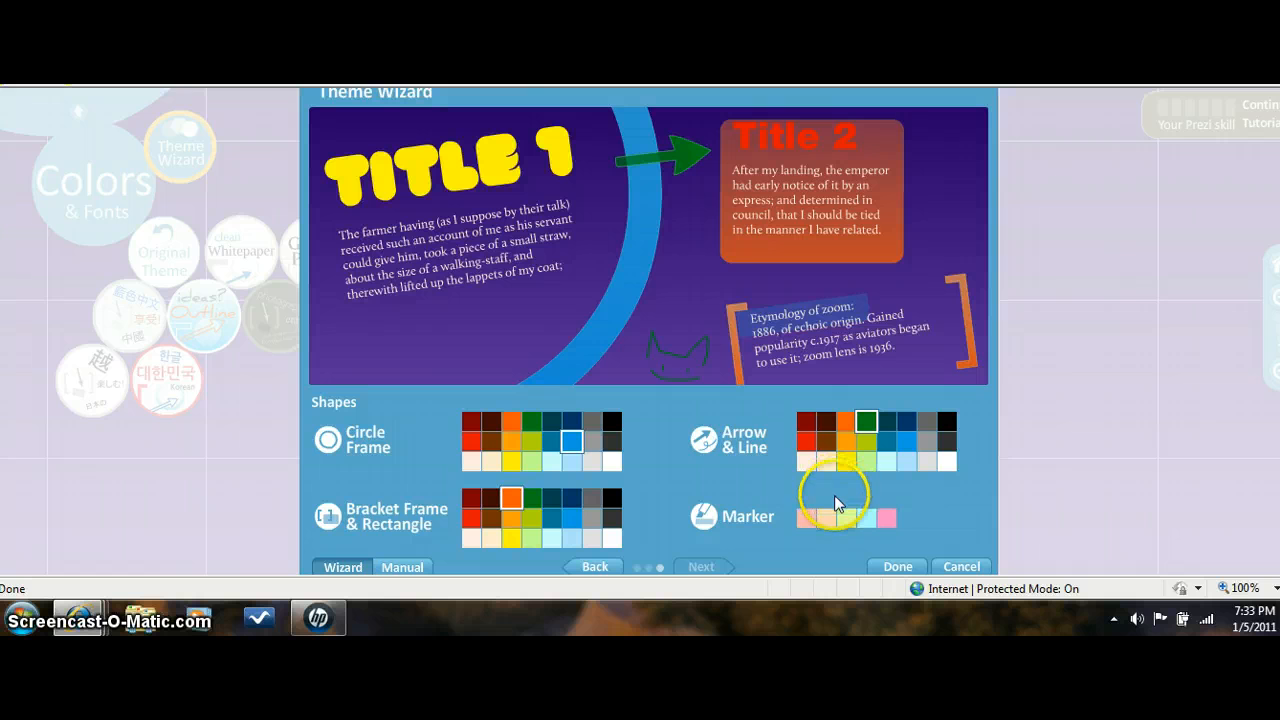
Try the marker color swatches, choose pink for the Marker, and apply the theme.
left_click(806, 518)
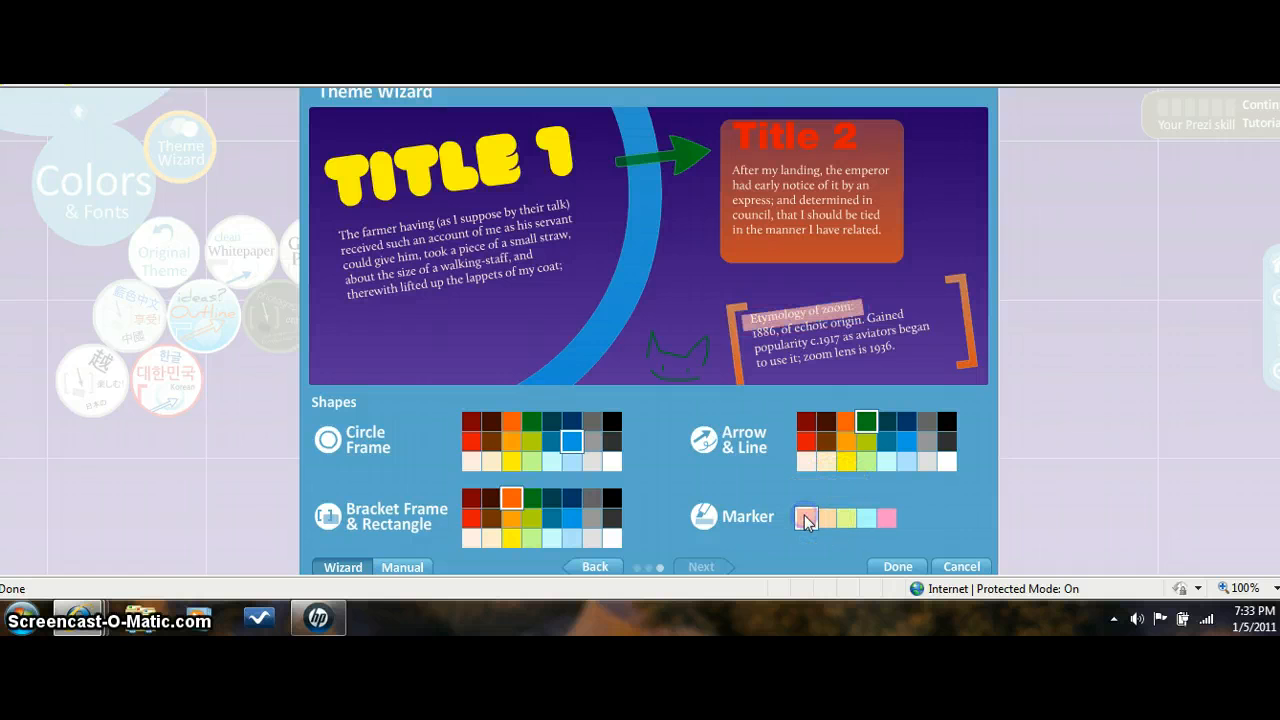
left_click(829, 517)
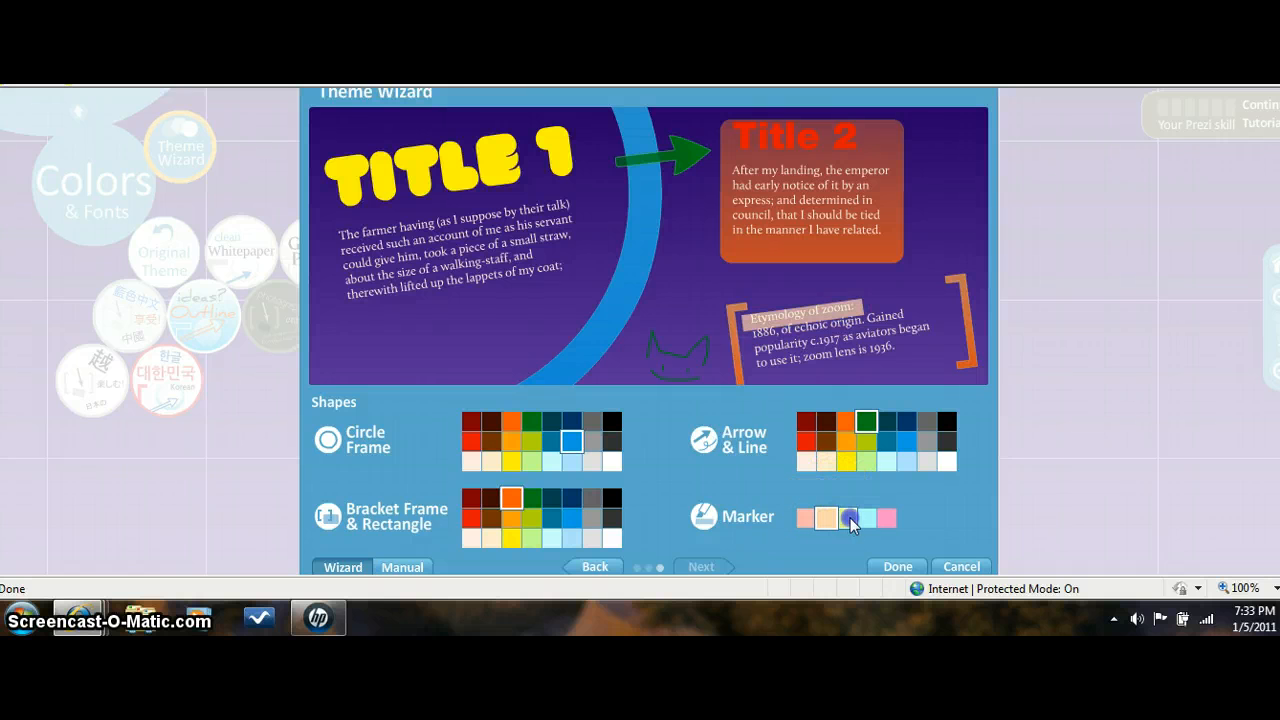
left_click(846, 517)
left_click(867, 518)
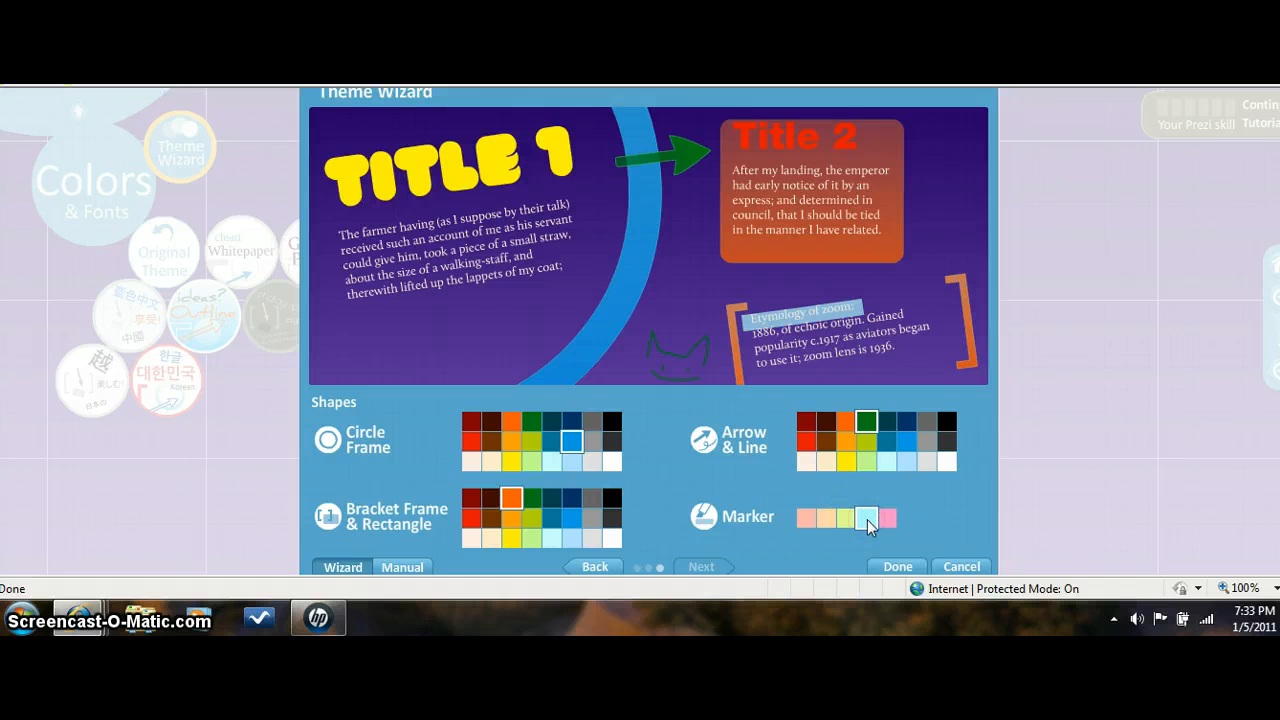
left_click(886, 518)
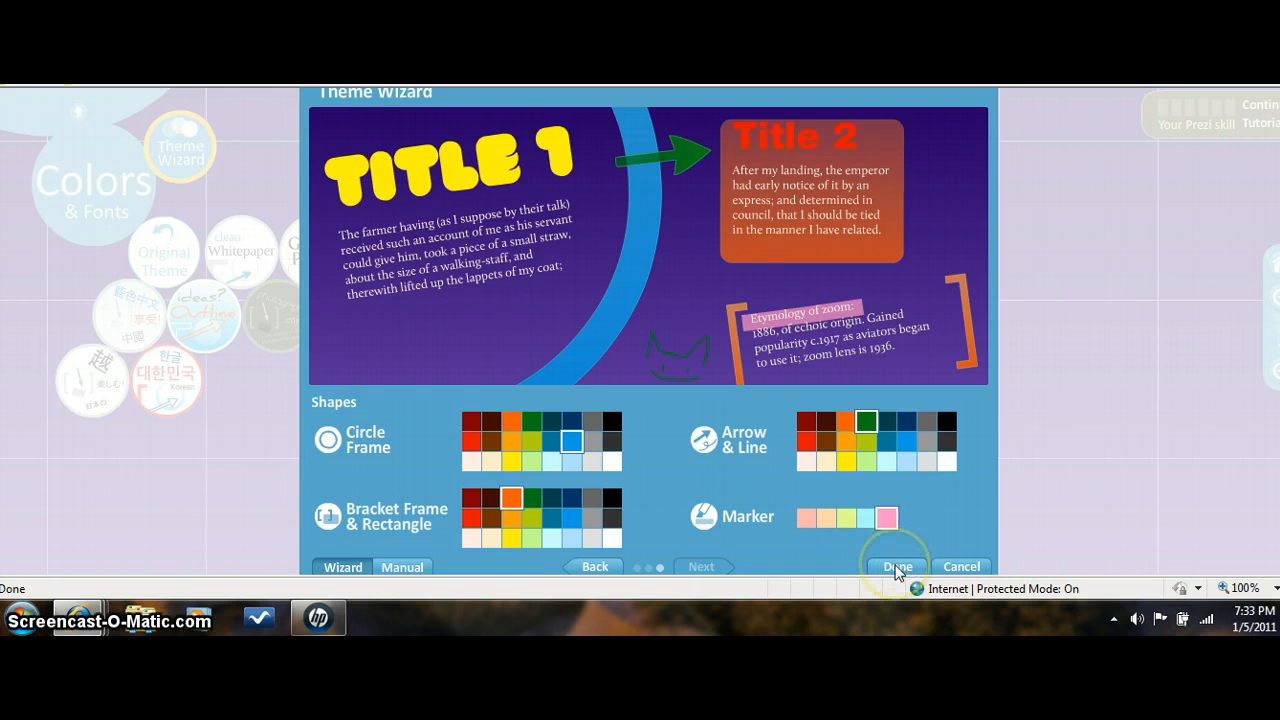
left_click(896, 567)
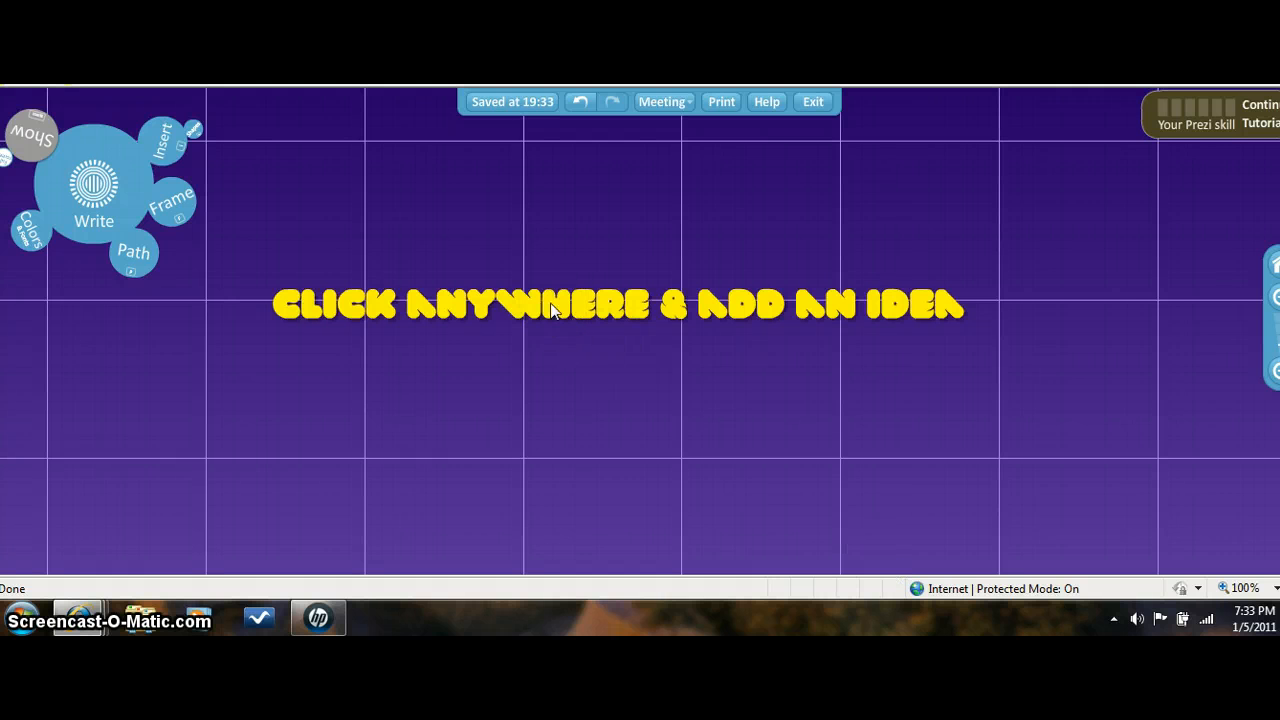
Reopen the Theme Wizard and change the Title 1 font to Helvetica Black.
left_click(27, 236)
left_click(180, 143)
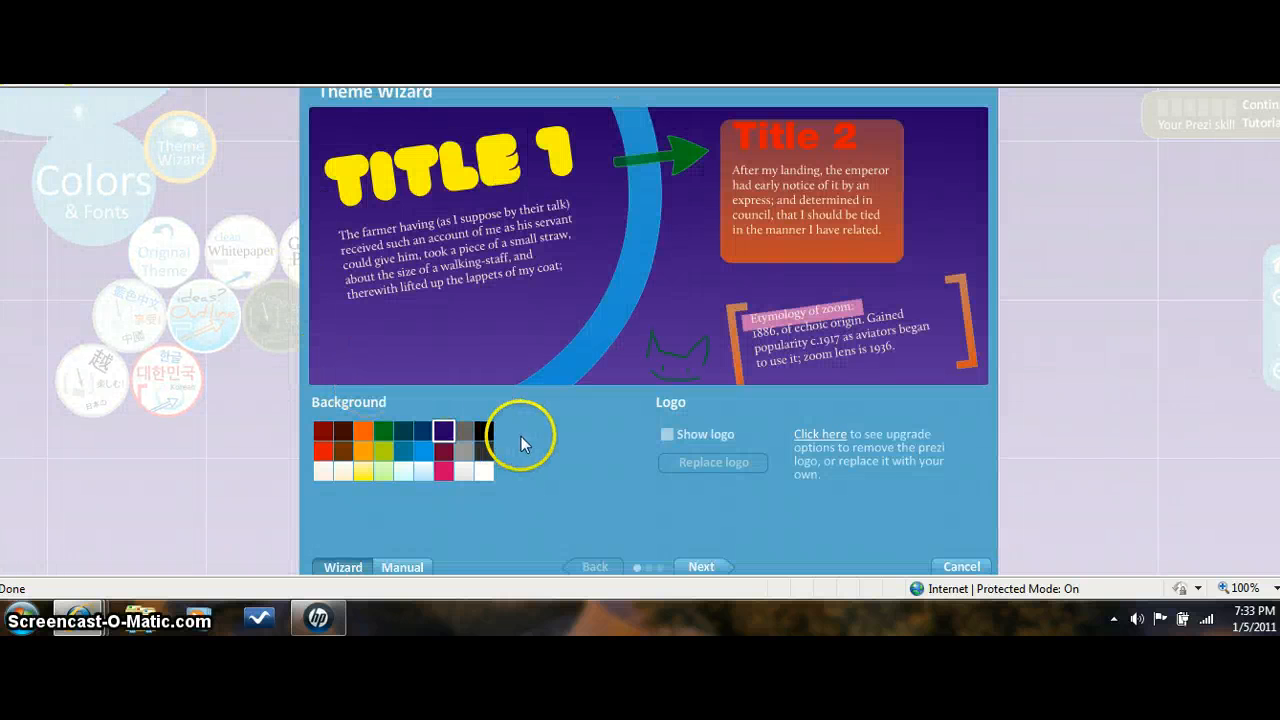
left_click(706, 566)
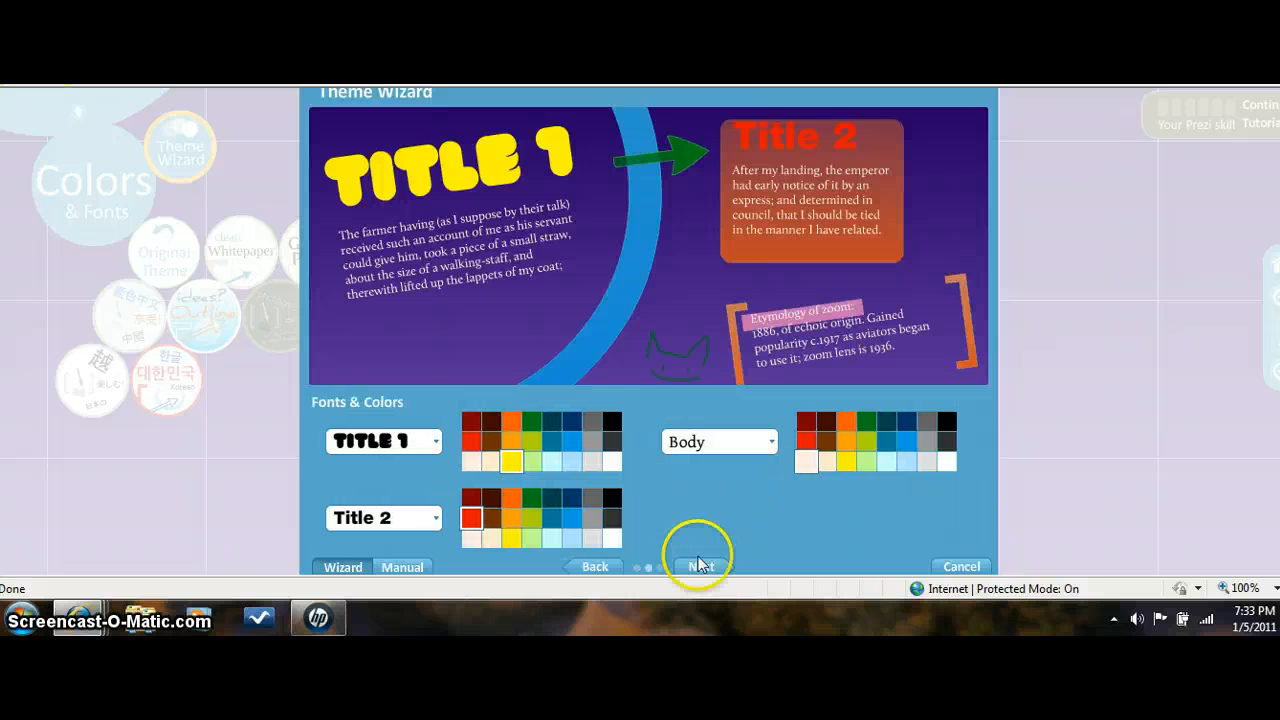
left_click(435, 441)
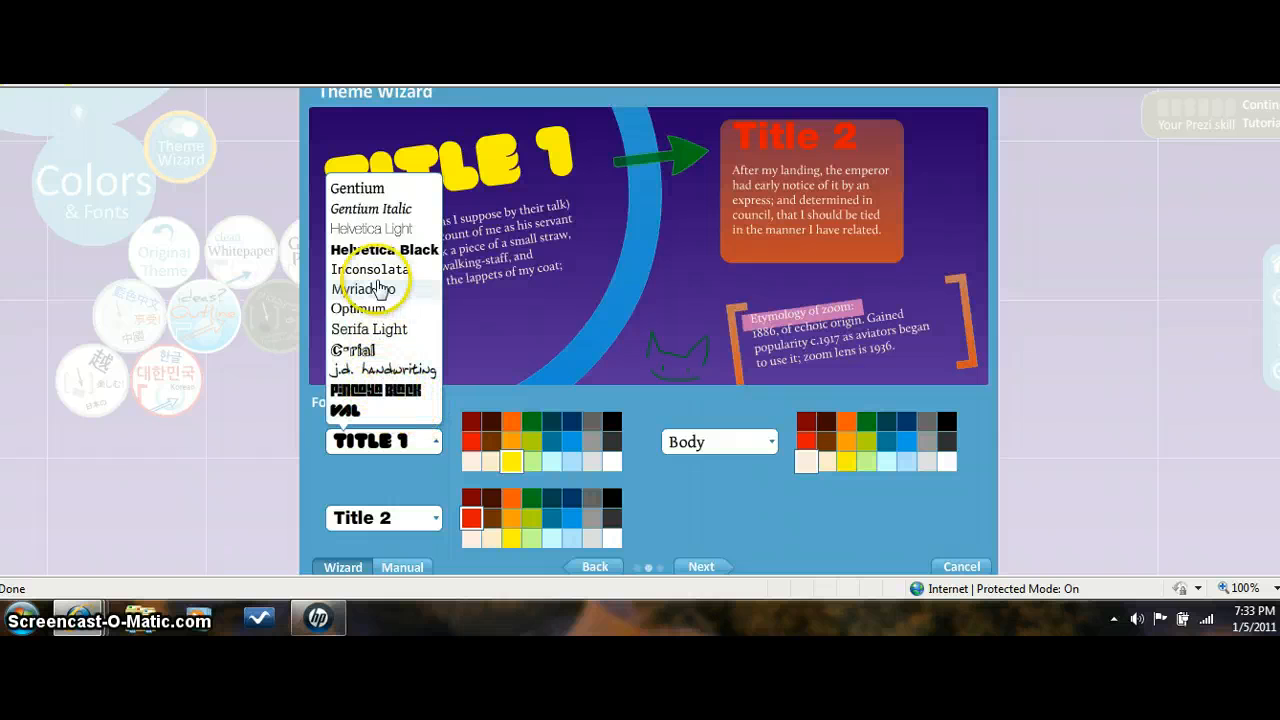
left_click(378, 256)
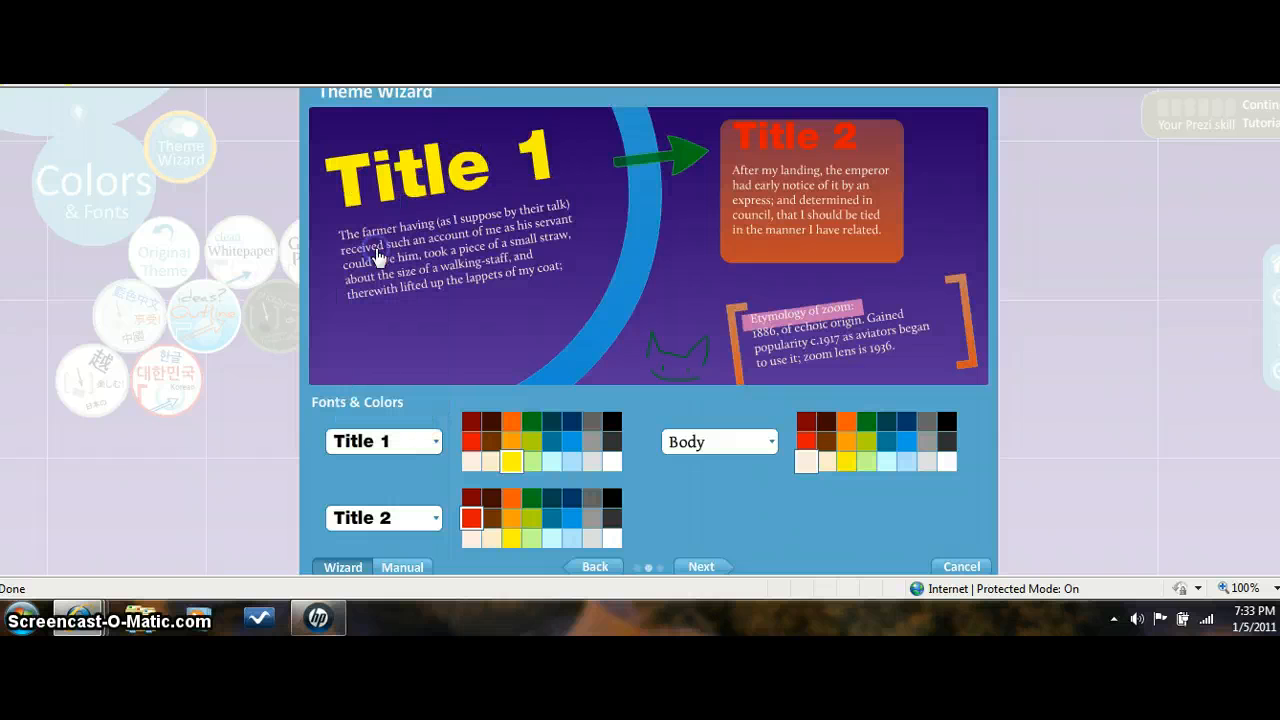
Change the Title 2 font to Myriad Pro and apply the theme.
left_click(435, 518)
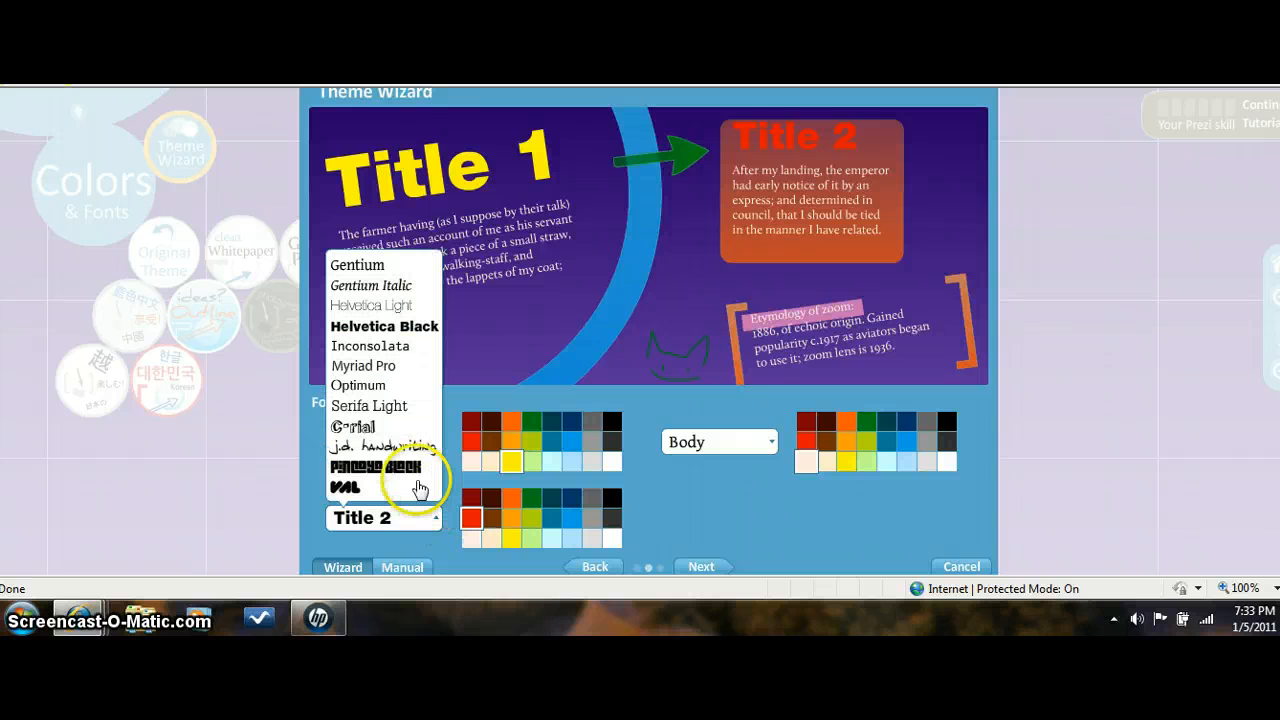
left_click(370, 368)
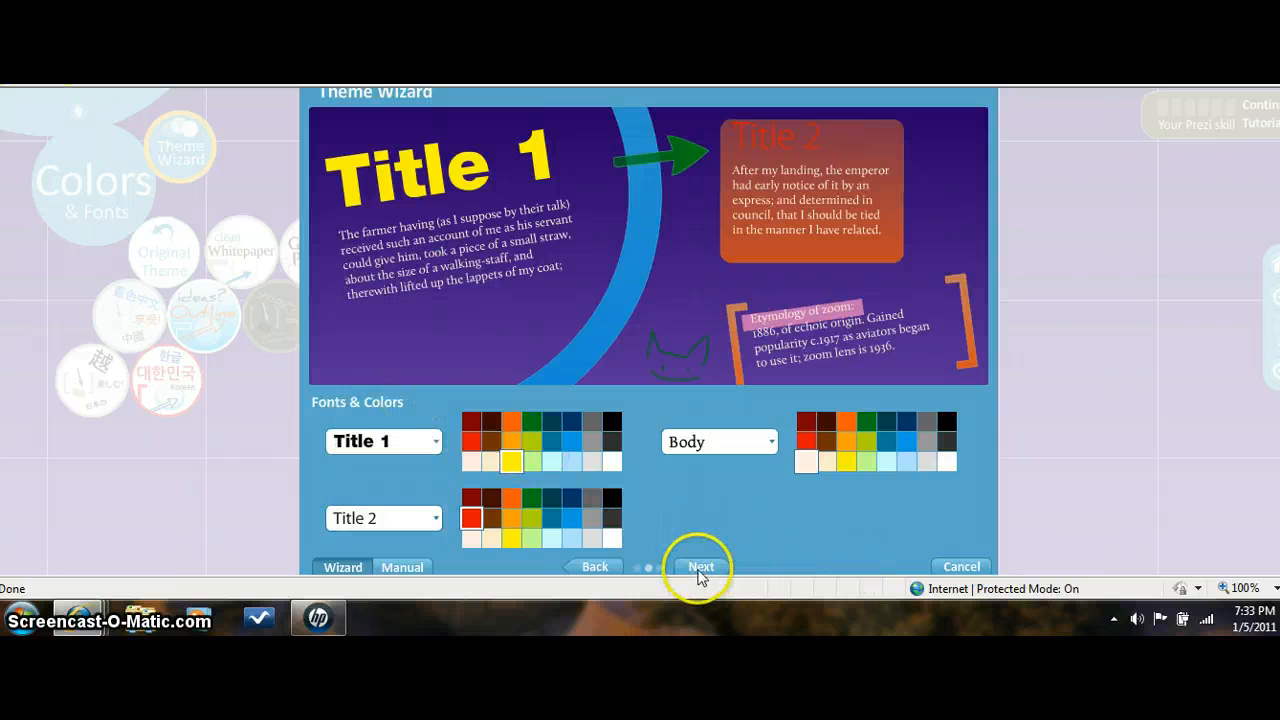
left_click(701, 567)
left_click(898, 567)
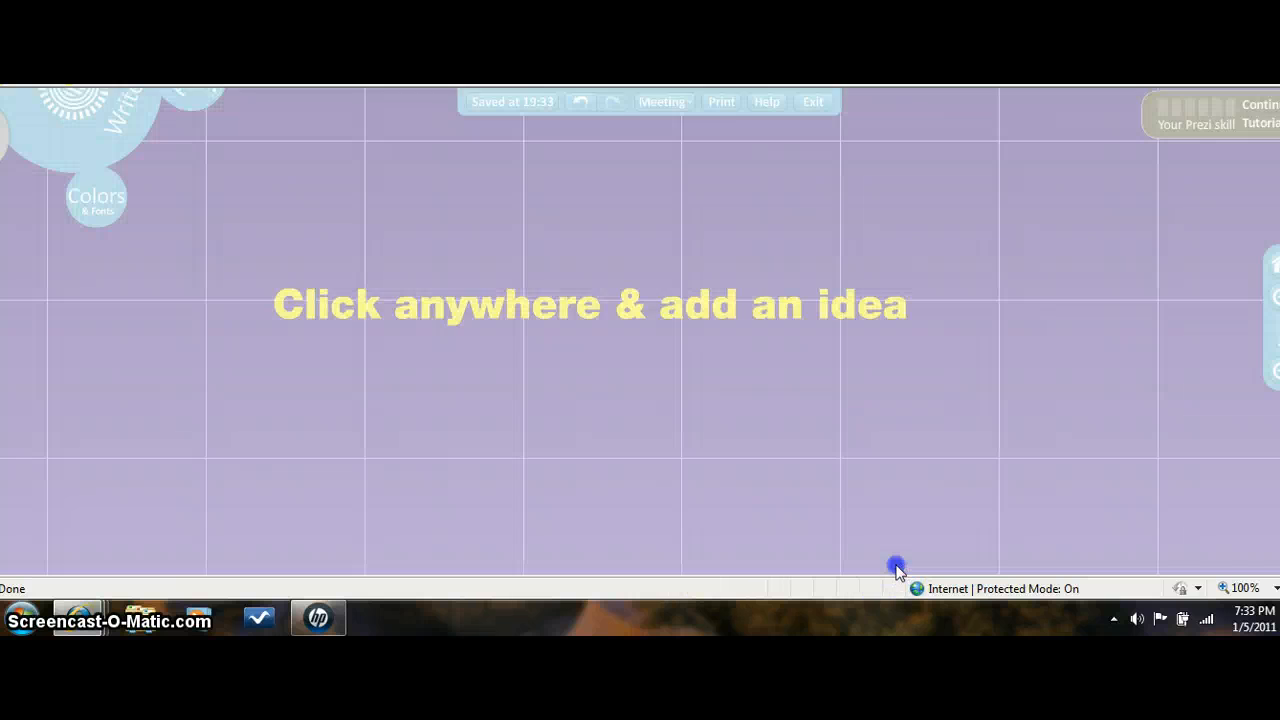
Open the placeholder title for editing, select most of its words, and close the text editor.
left_click(562, 313)
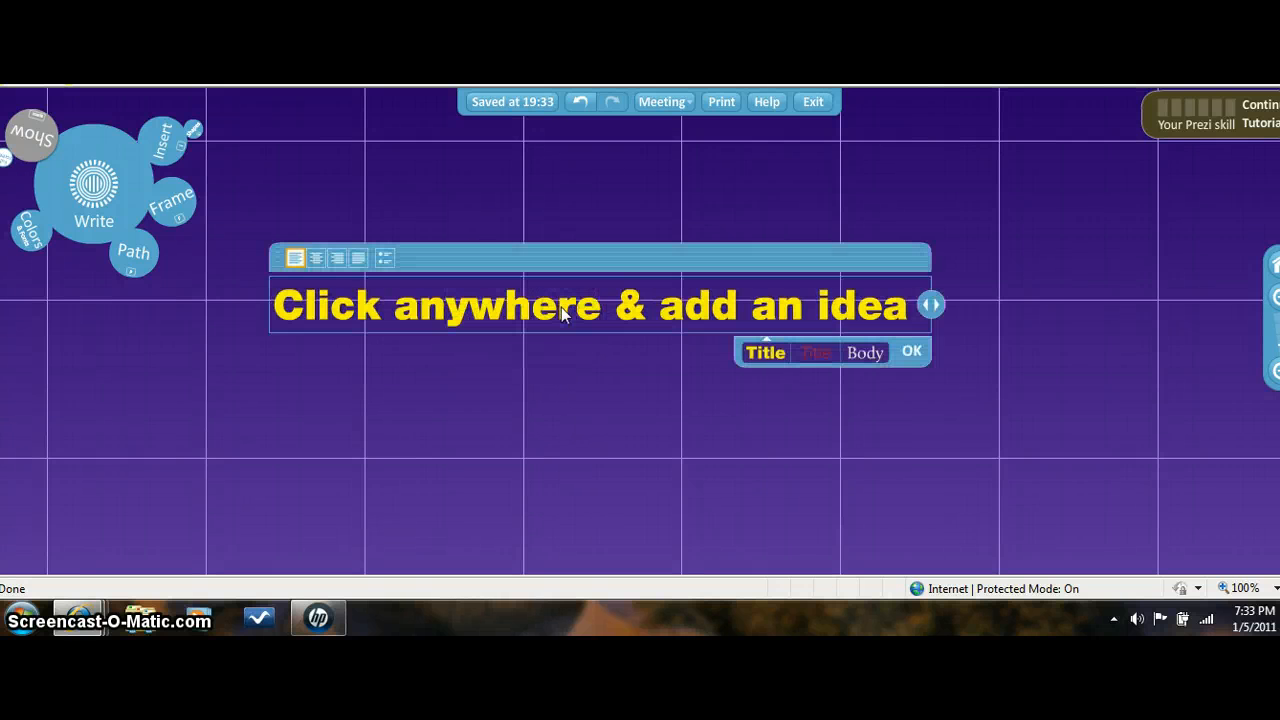
left_click(300, 295)
left_click_drag(300, 295, 810, 303)
left_click(913, 354)
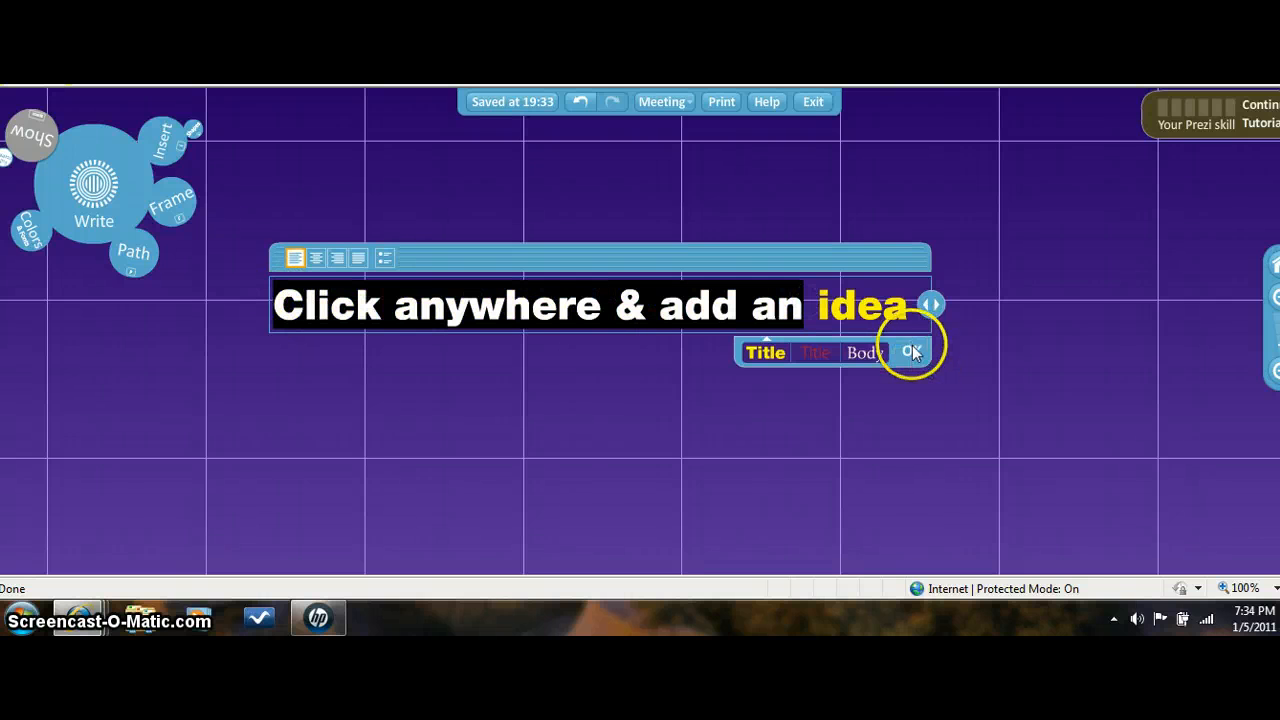
Reposition and slightly shrink the placeholder title, and delete it from the canvas.
left_click(642, 298)
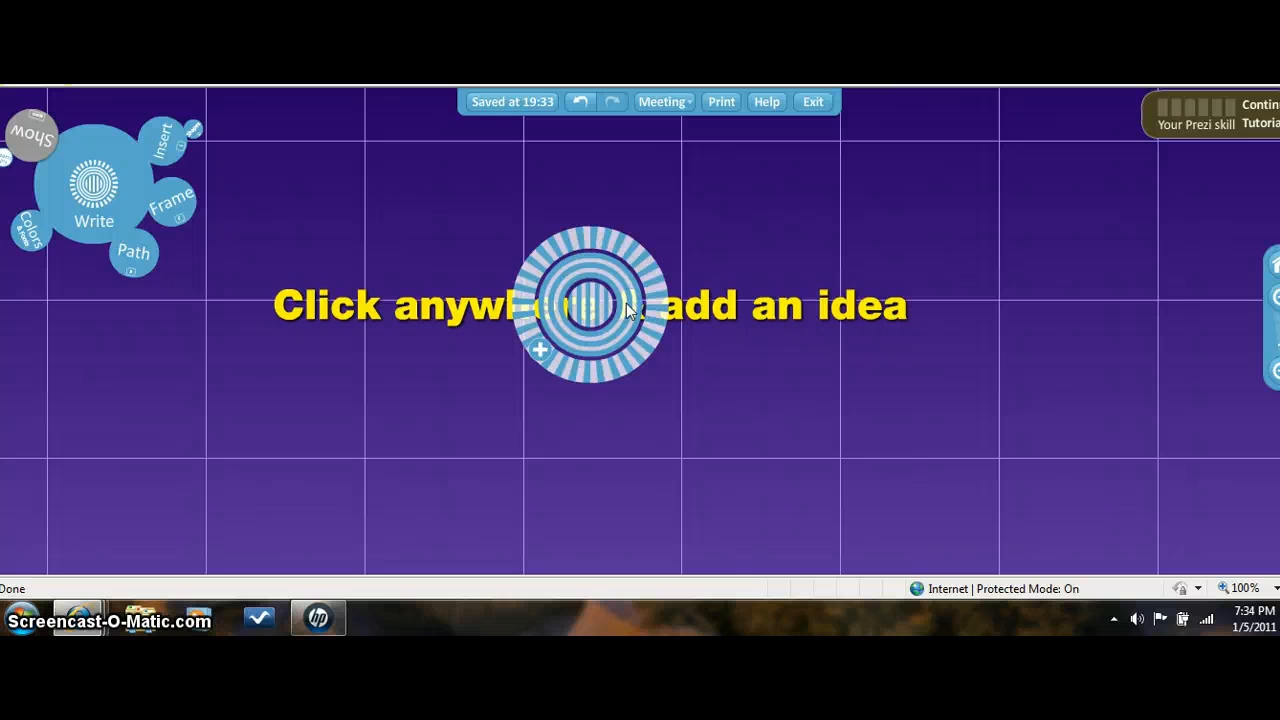
left_click(592, 302)
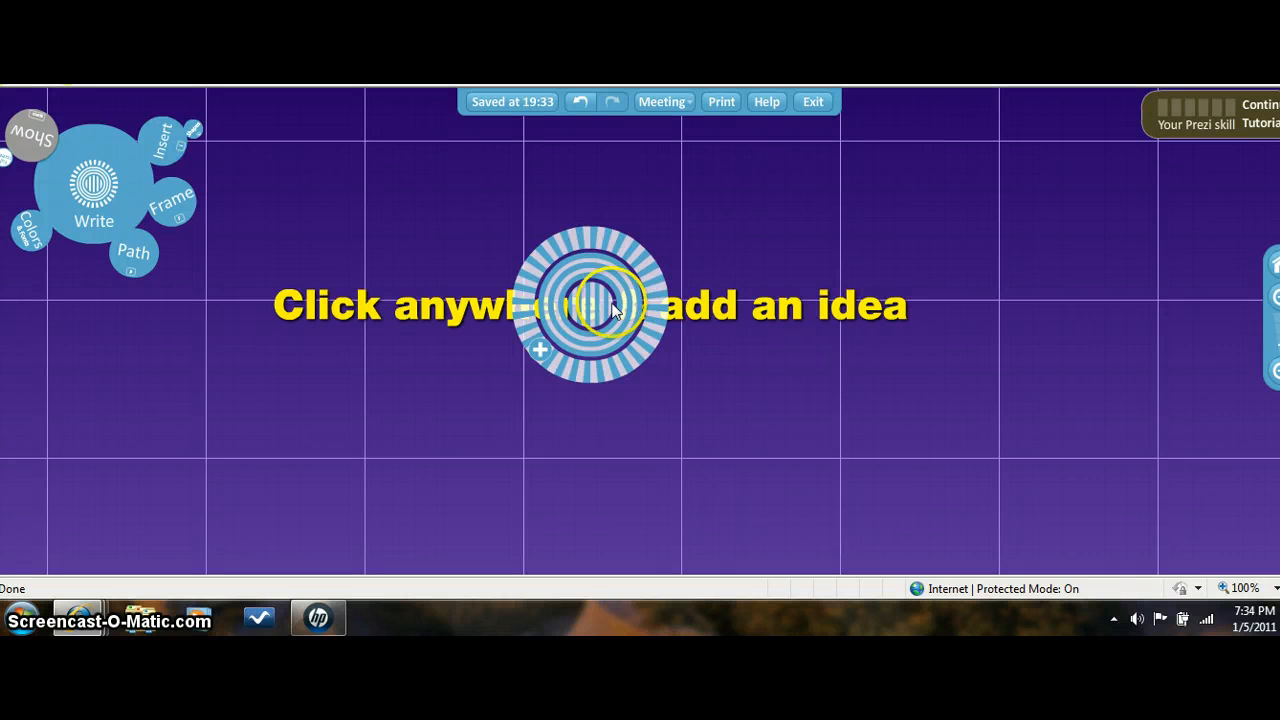
left_click_drag(592, 305, 658, 331)
left_click(653, 314)
left_click(582, 330)
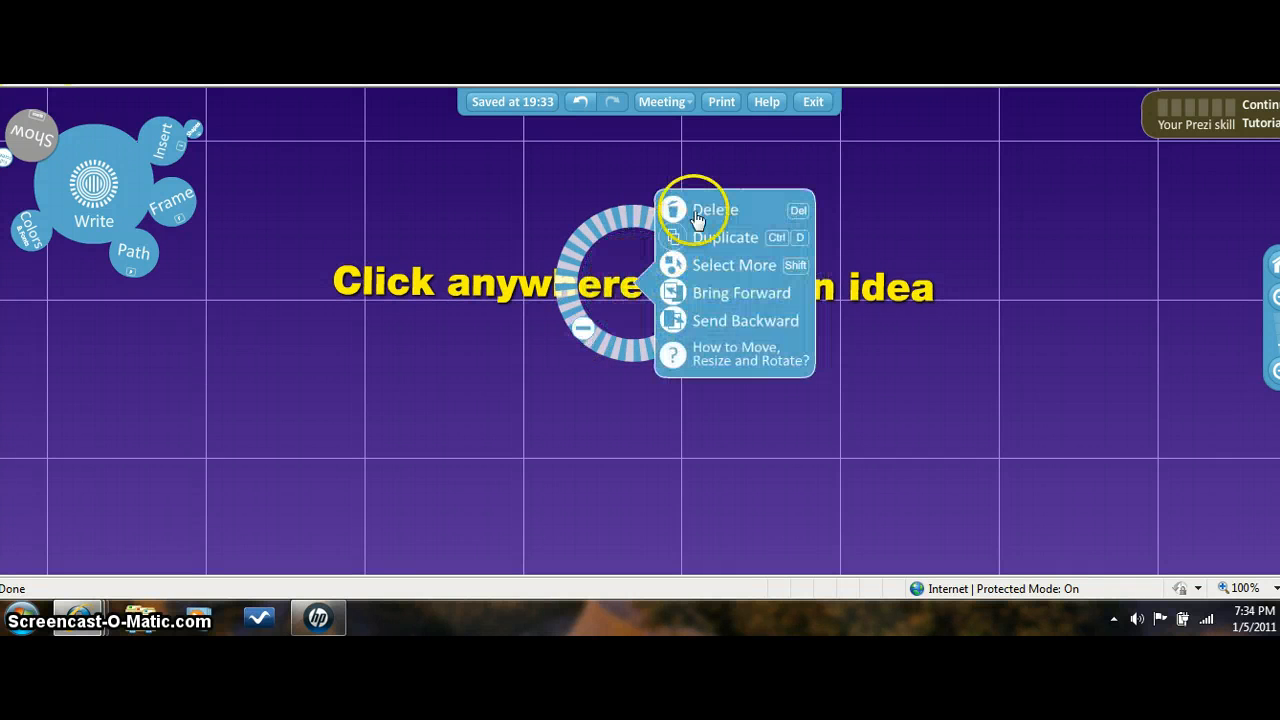
left_click(703, 212)
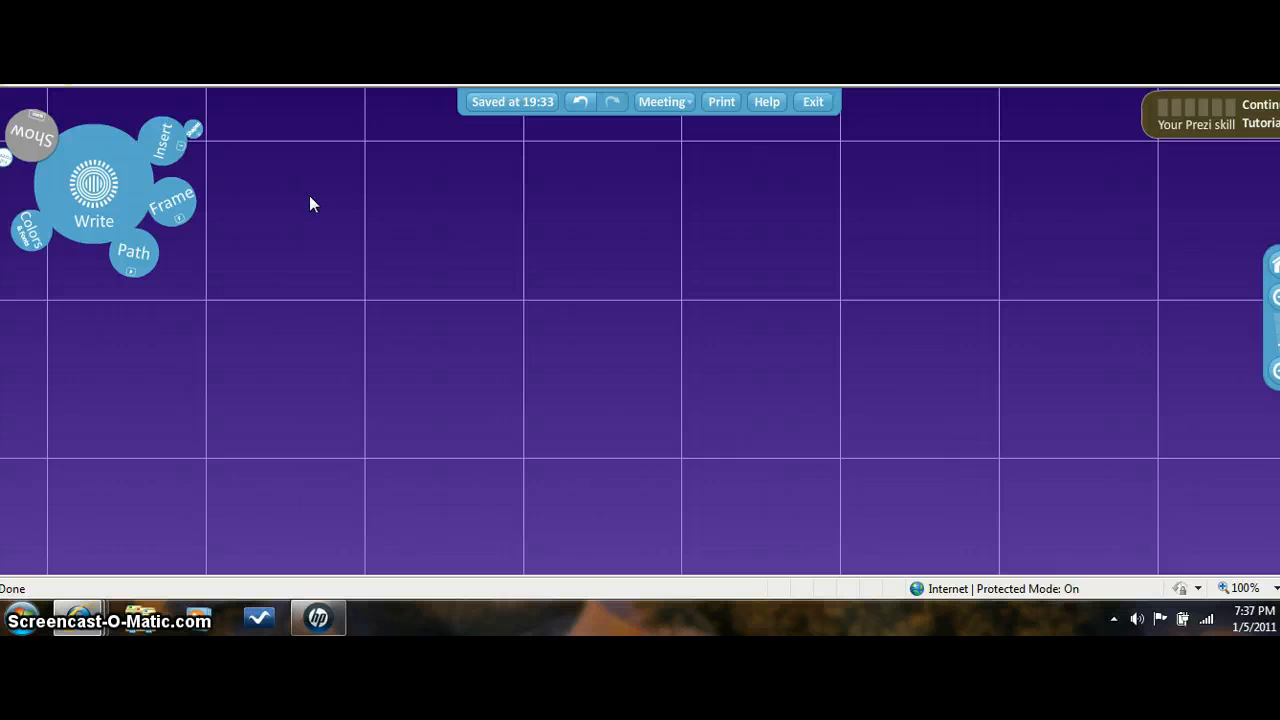
Add the text "Dogs" to the empty canvas in the yellow Title style and align it right.
double_click(412, 236)
type("Dogs")
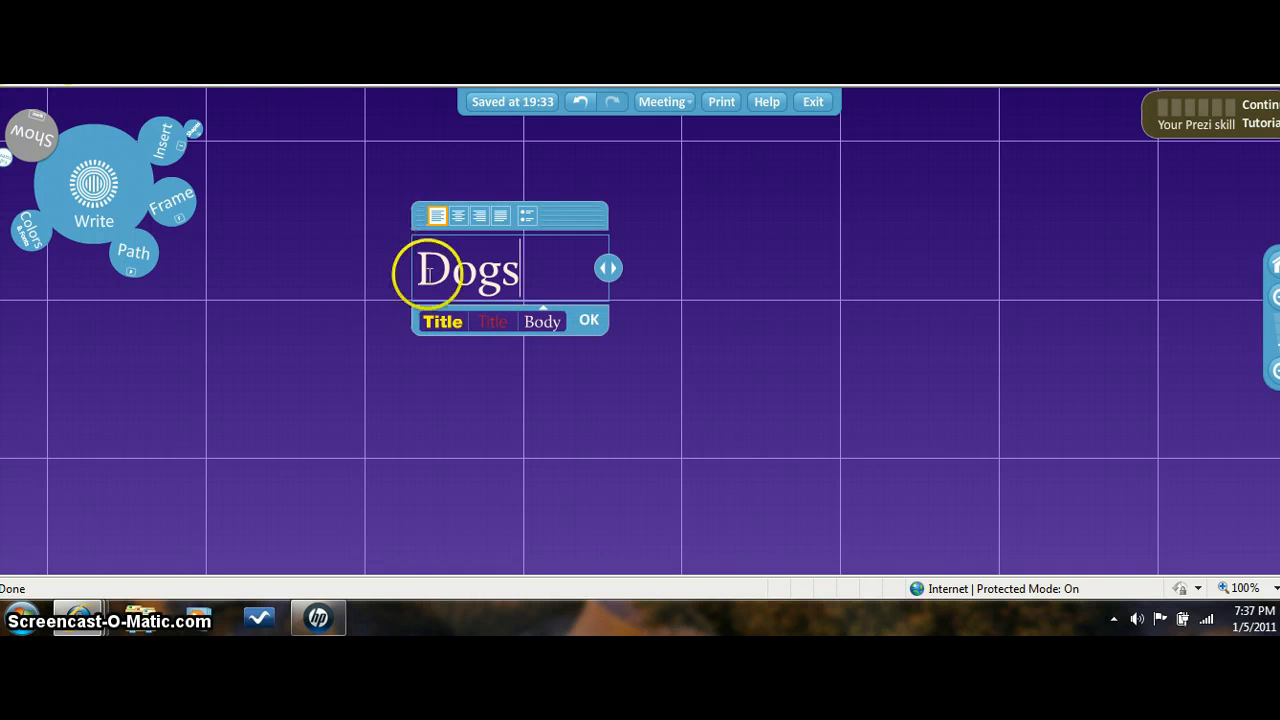
left_click(439, 322)
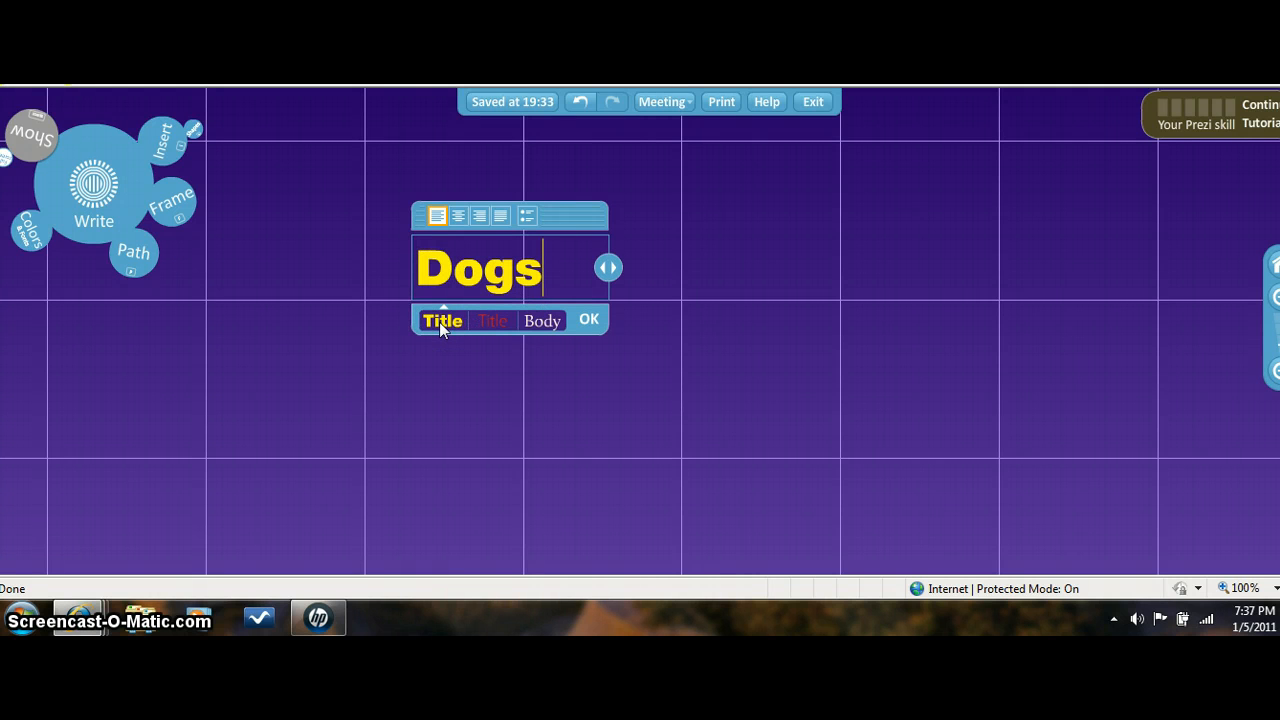
left_click(456, 218)
left_click(479, 216)
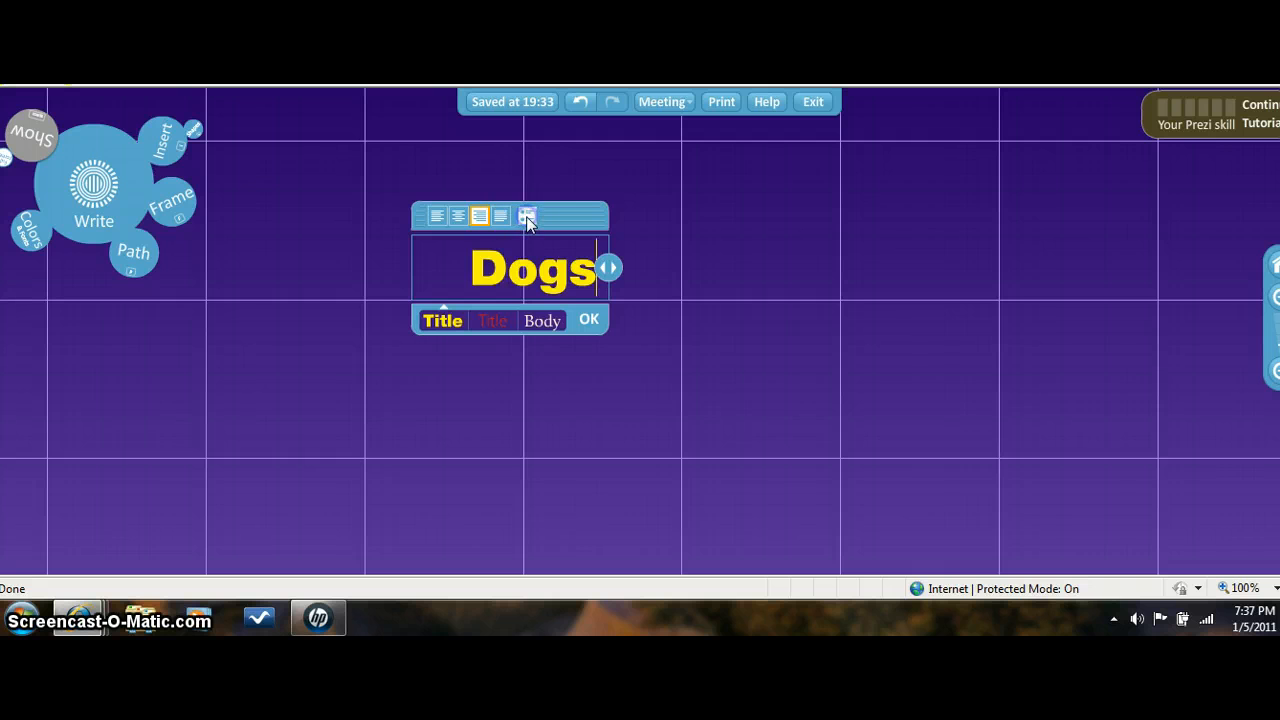
Format the "Dogs" text as a bullet and widen its text box so the word fits on one line.
left_click_drag(466, 277, 600, 270)
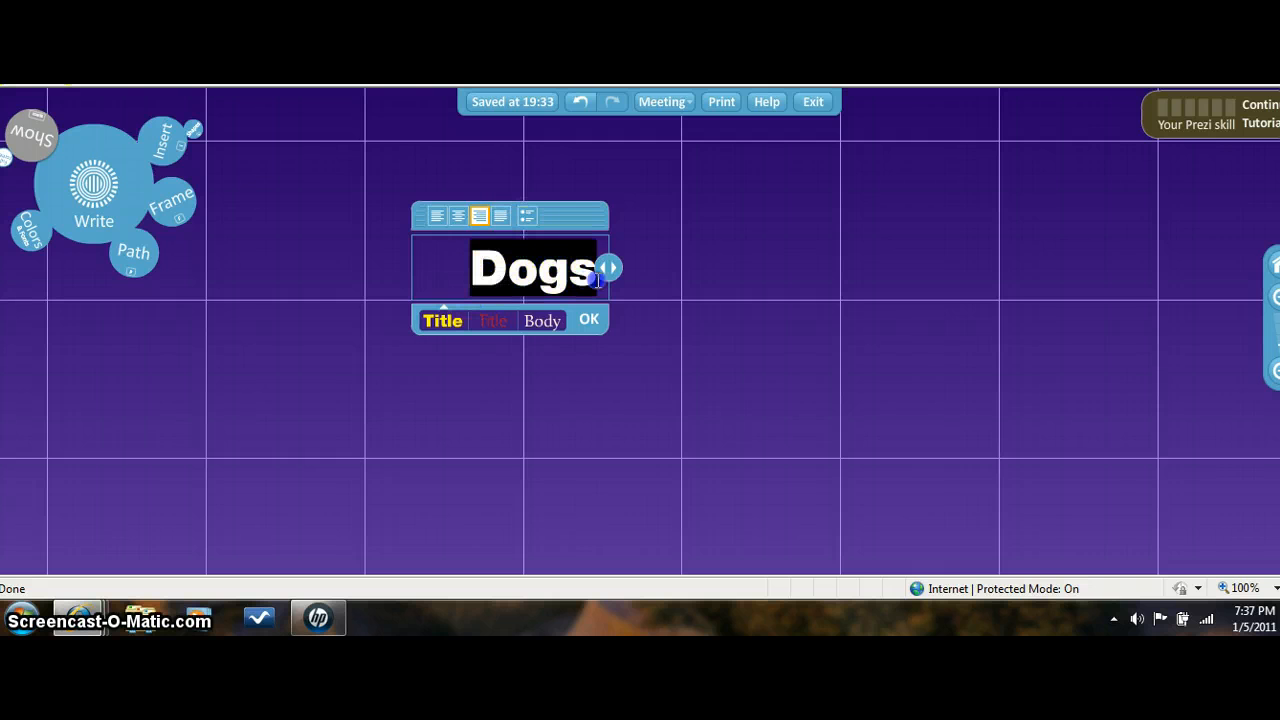
left_click(527, 216)
left_click(527, 217)
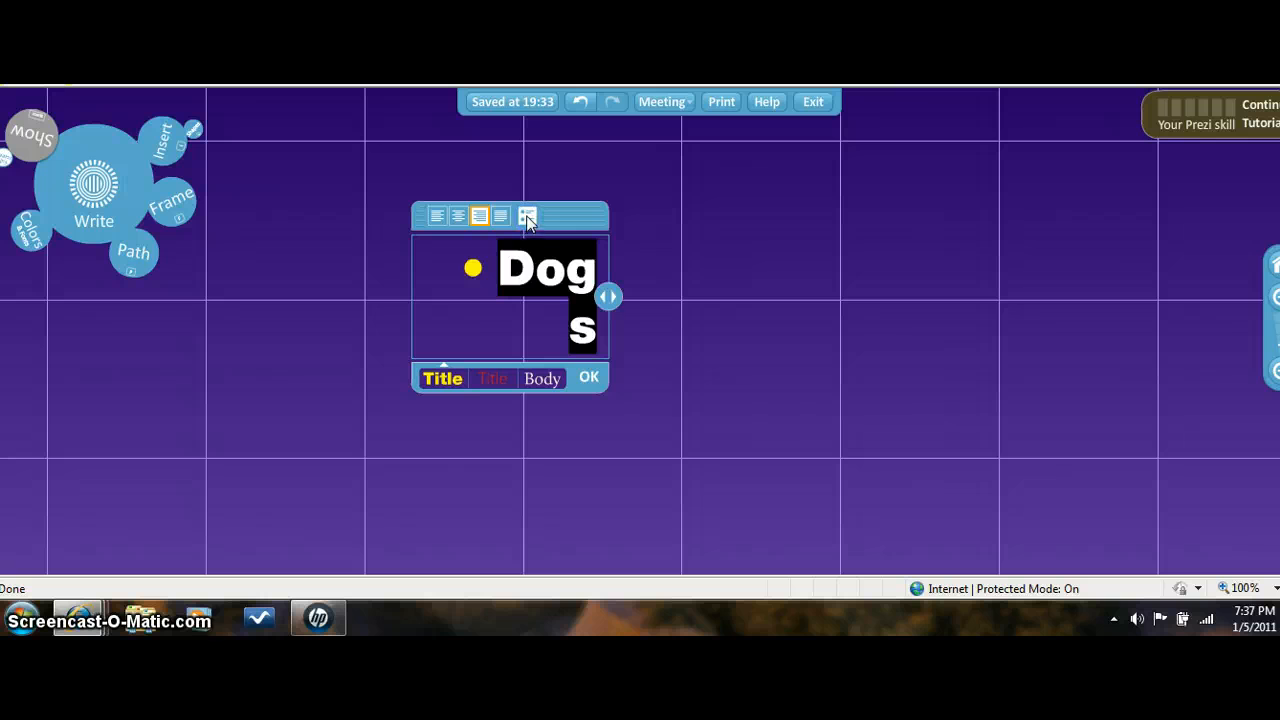
left_click_drag(608, 296, 695, 280)
left_click(489, 258)
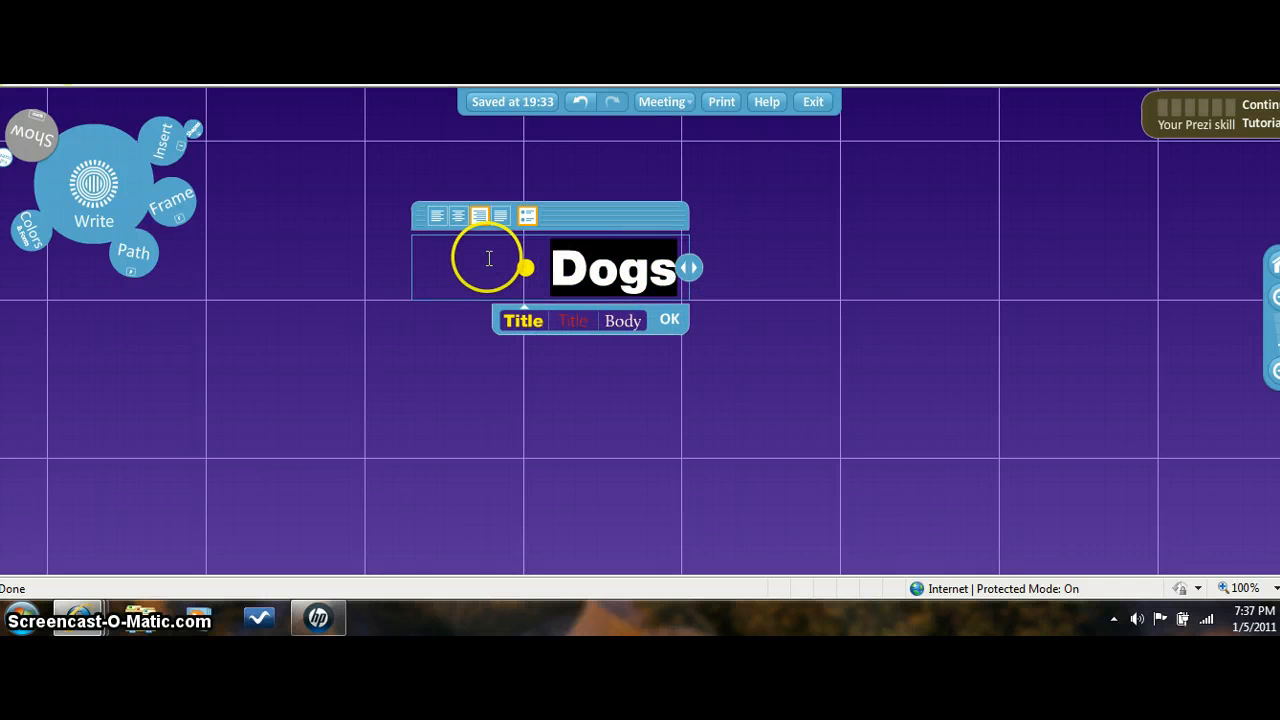
Remove the bullet from "Dogs", center the text, and finish editing.
left_click(527, 217)
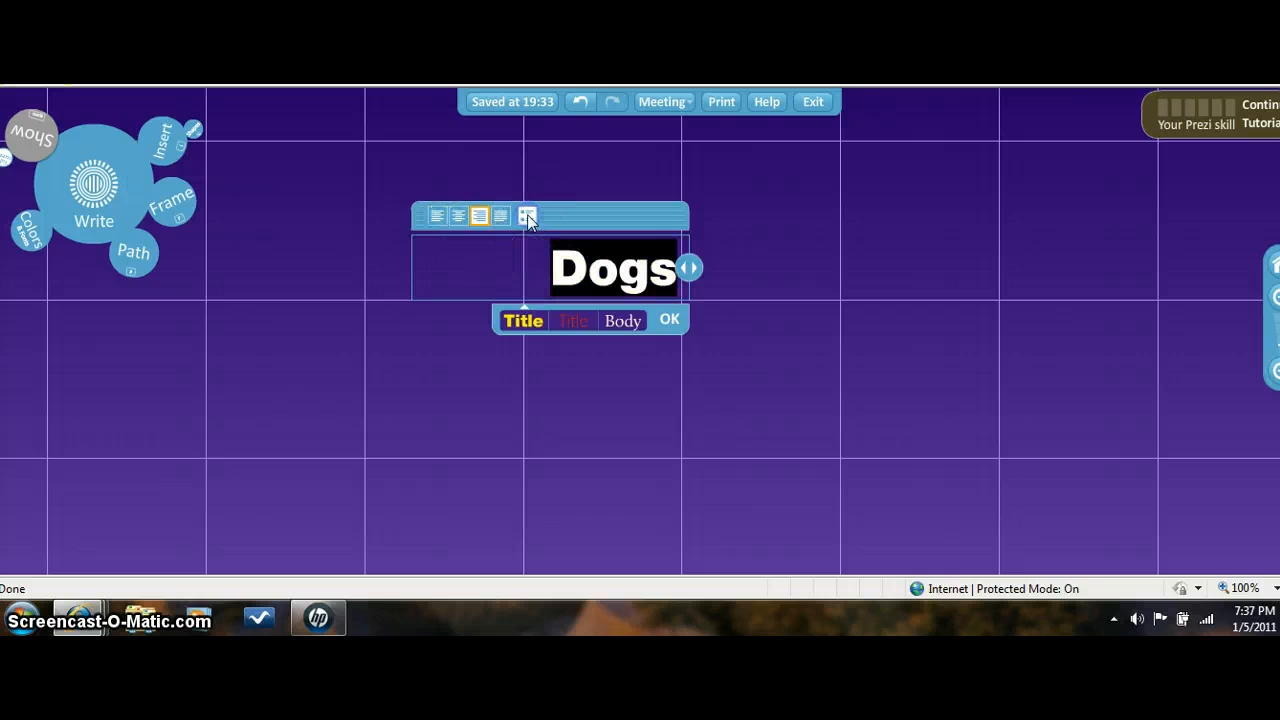
left_click(459, 218)
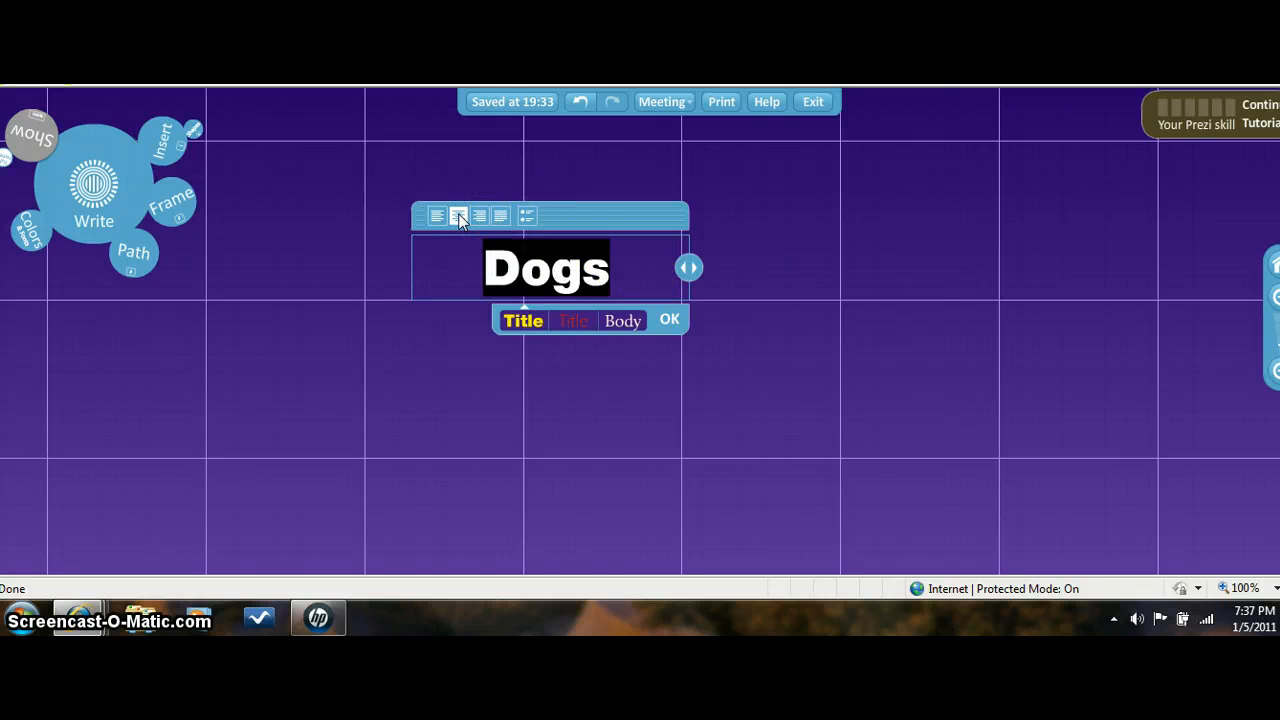
left_click(669, 318)
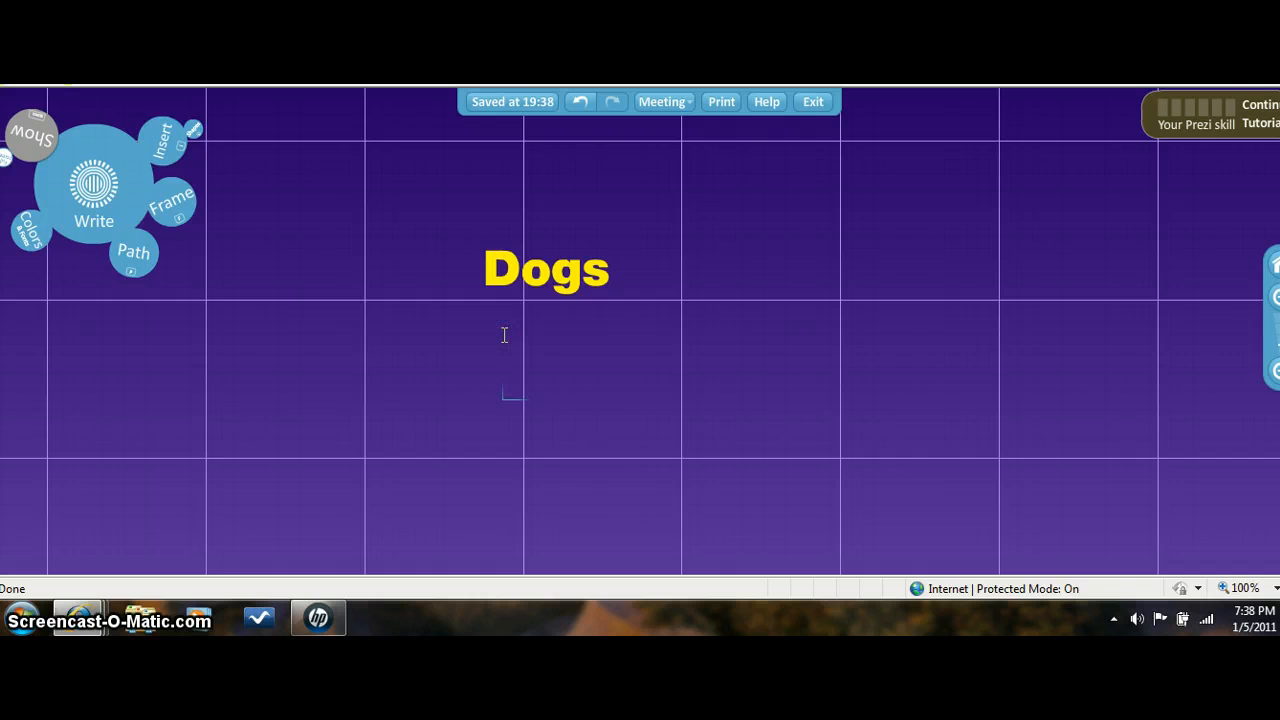
Open the Insert tools for loading a file from the computer.
left_click(158, 145)
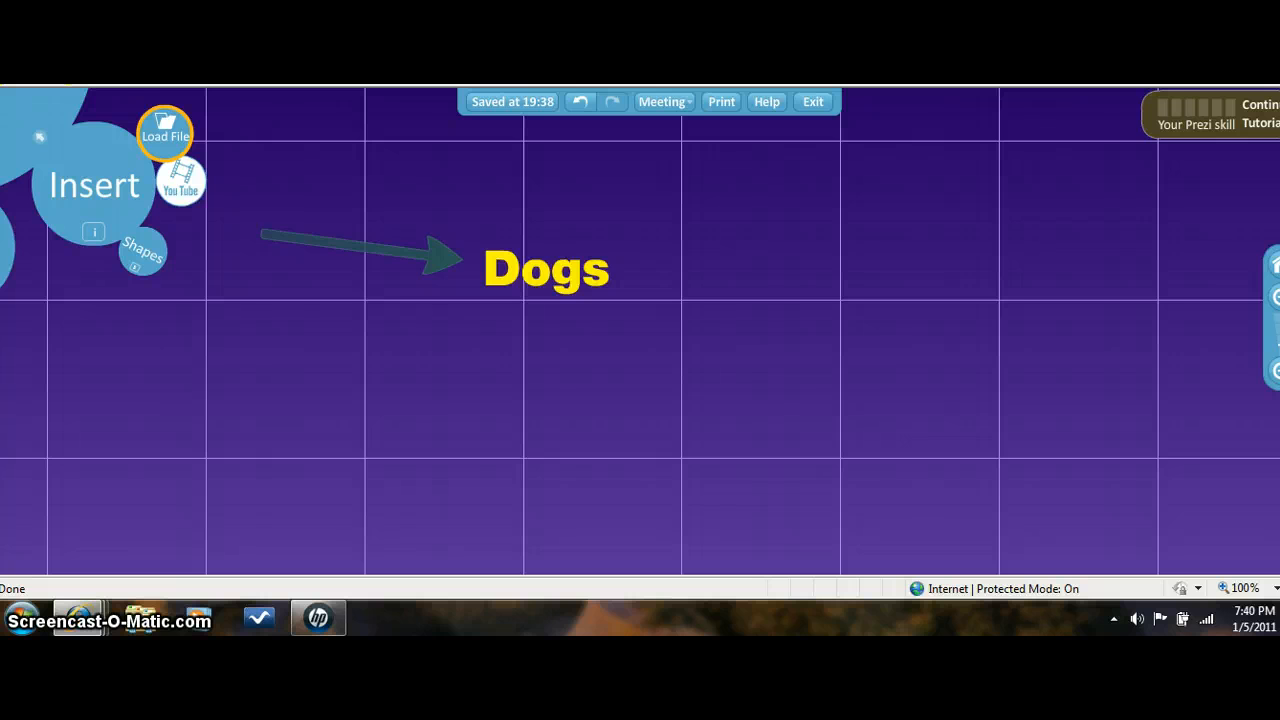
left_click(160, 145)
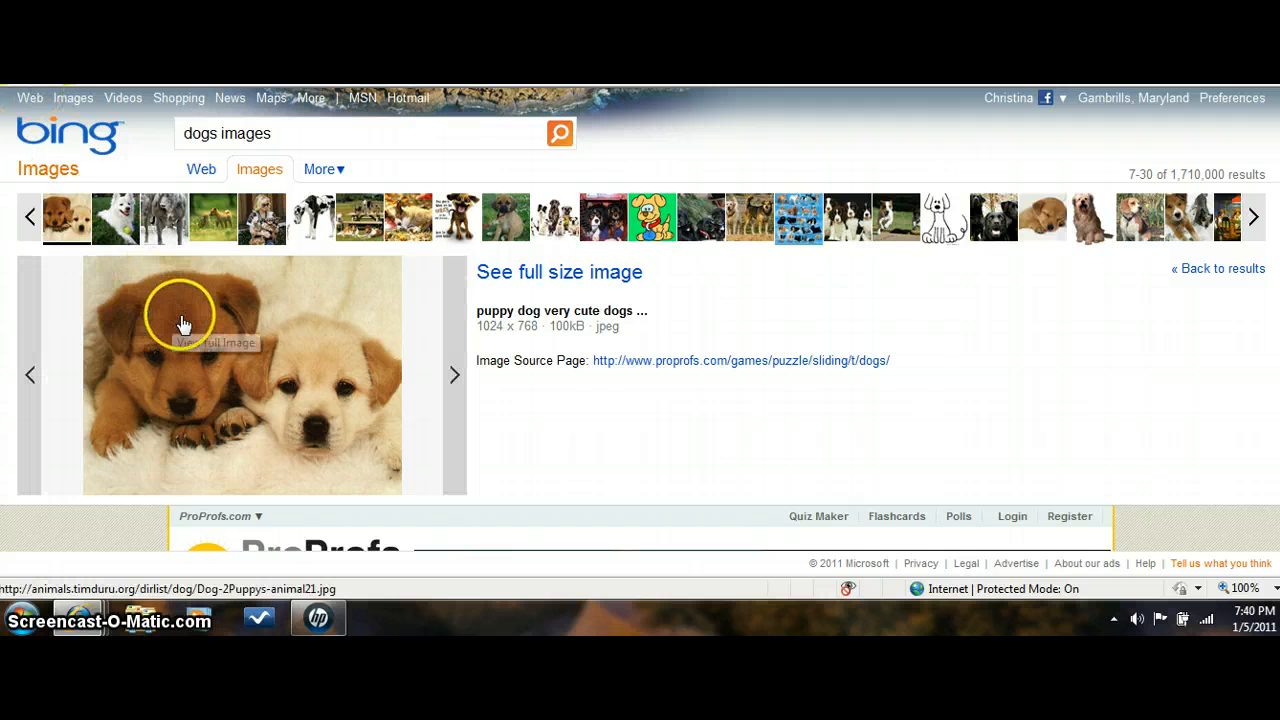
In the Bing image results, save the picture of the two puppies to the Documents library as Dog-2Puppys-animal21.jpg.
right_click(246, 365)
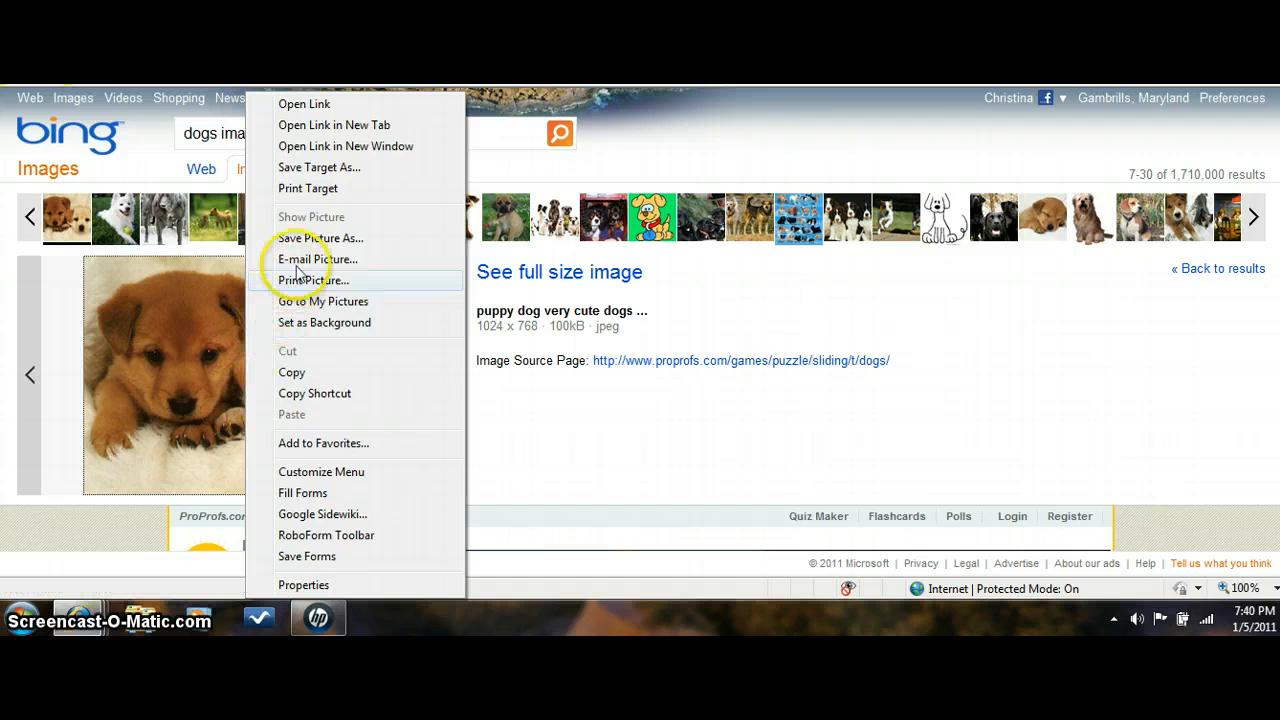
left_click(320, 238)
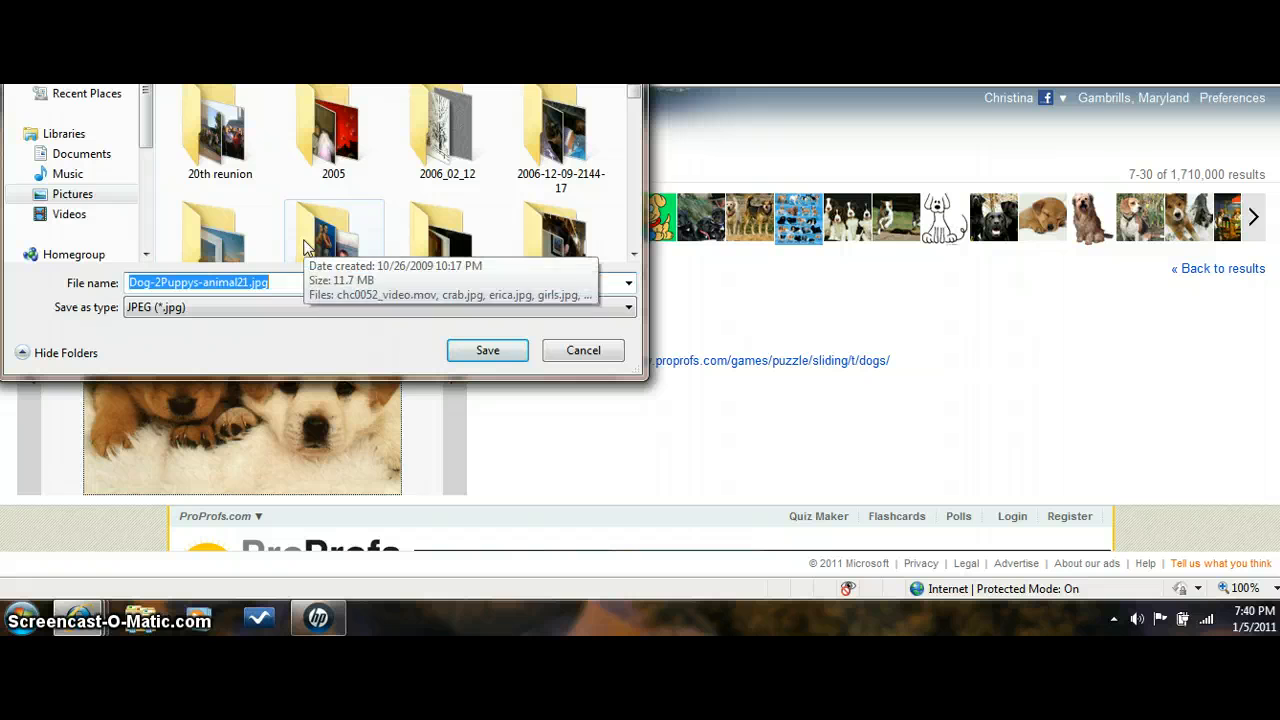
left_click(73, 158)
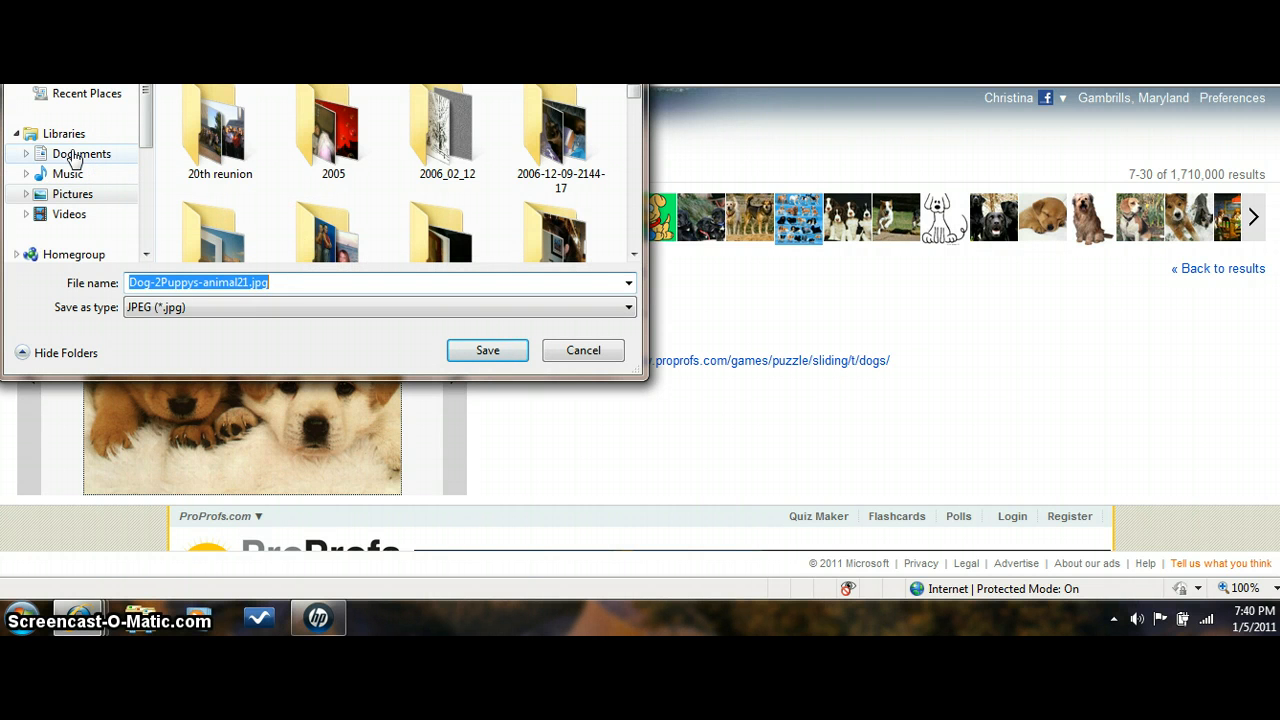
left_click(73, 156)
left_click(197, 282)
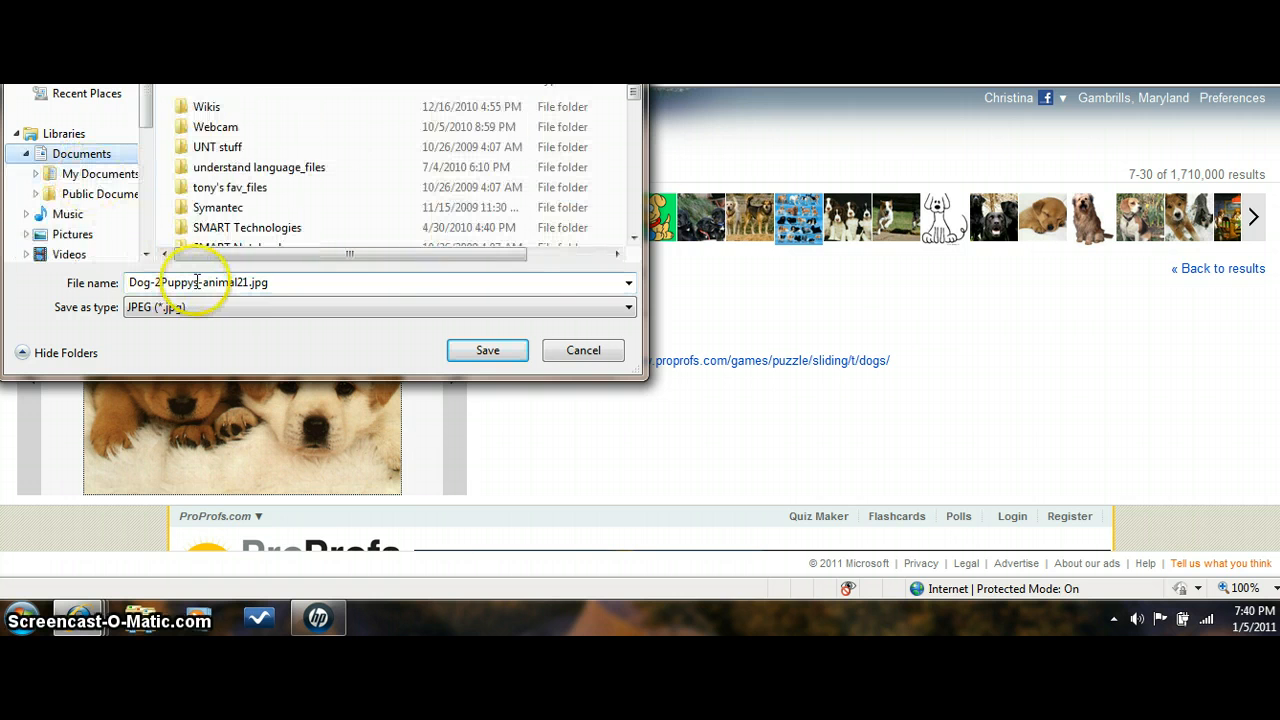
left_click(488, 352)
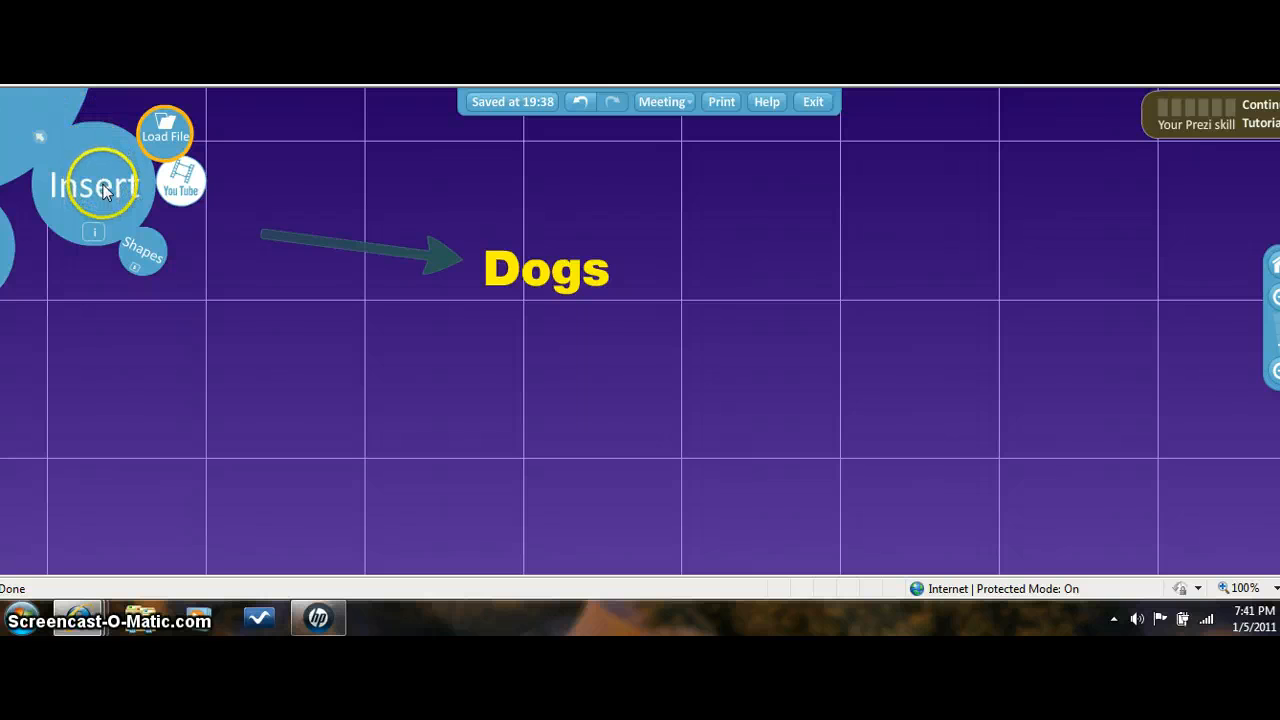
Insert the picture file Dog-2Puppys-animal21.jpg from the computer into the prezi.
left_click(167, 143)
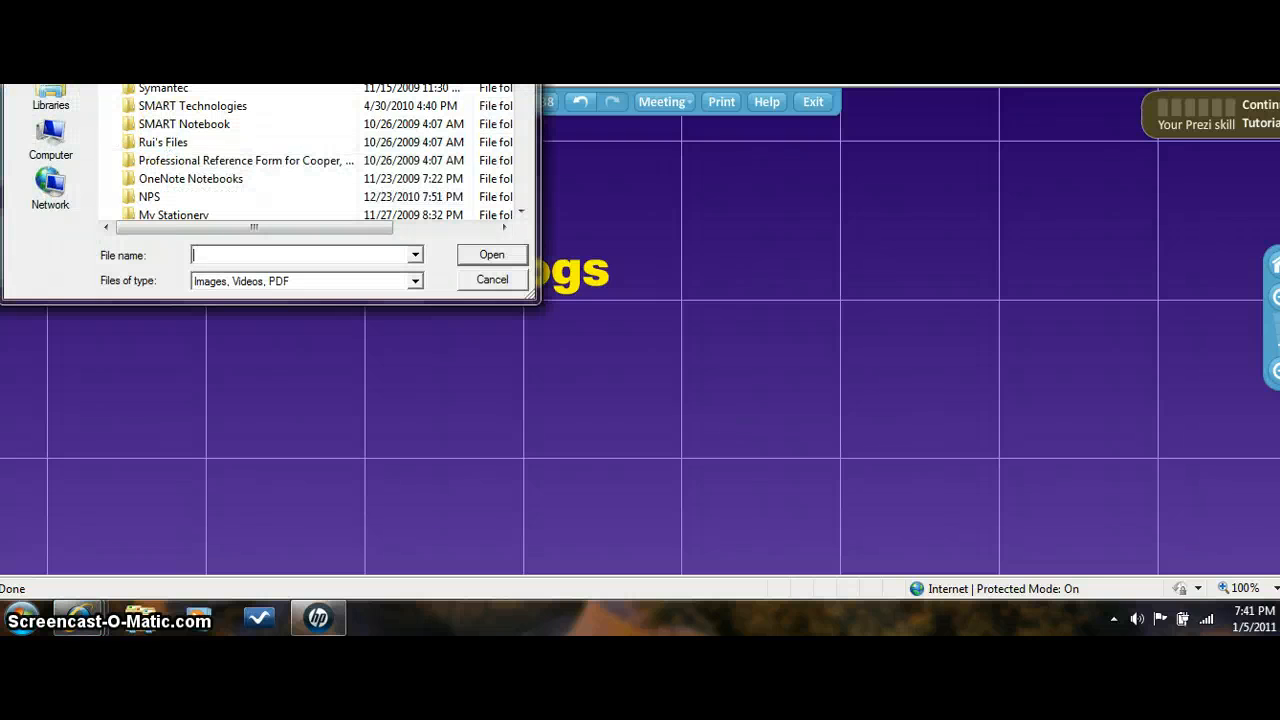
scroll(300, 150, "down", 4)
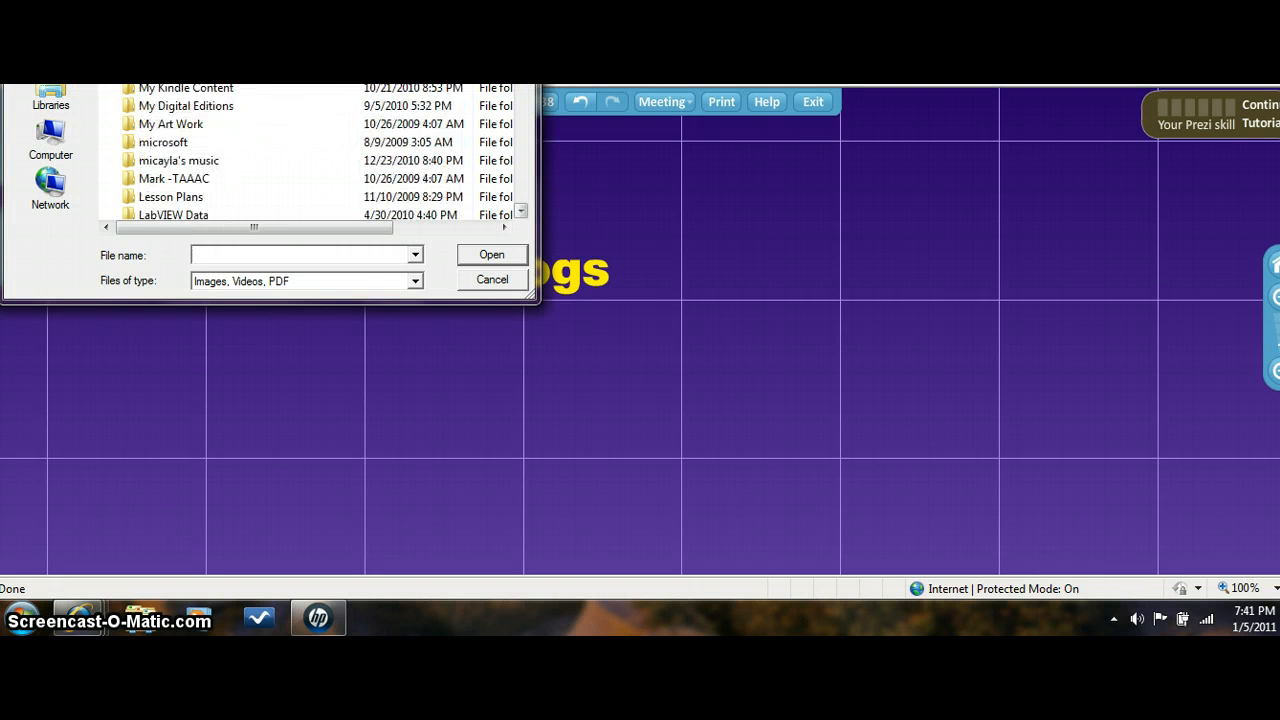
scroll(300, 150, "down", 10)
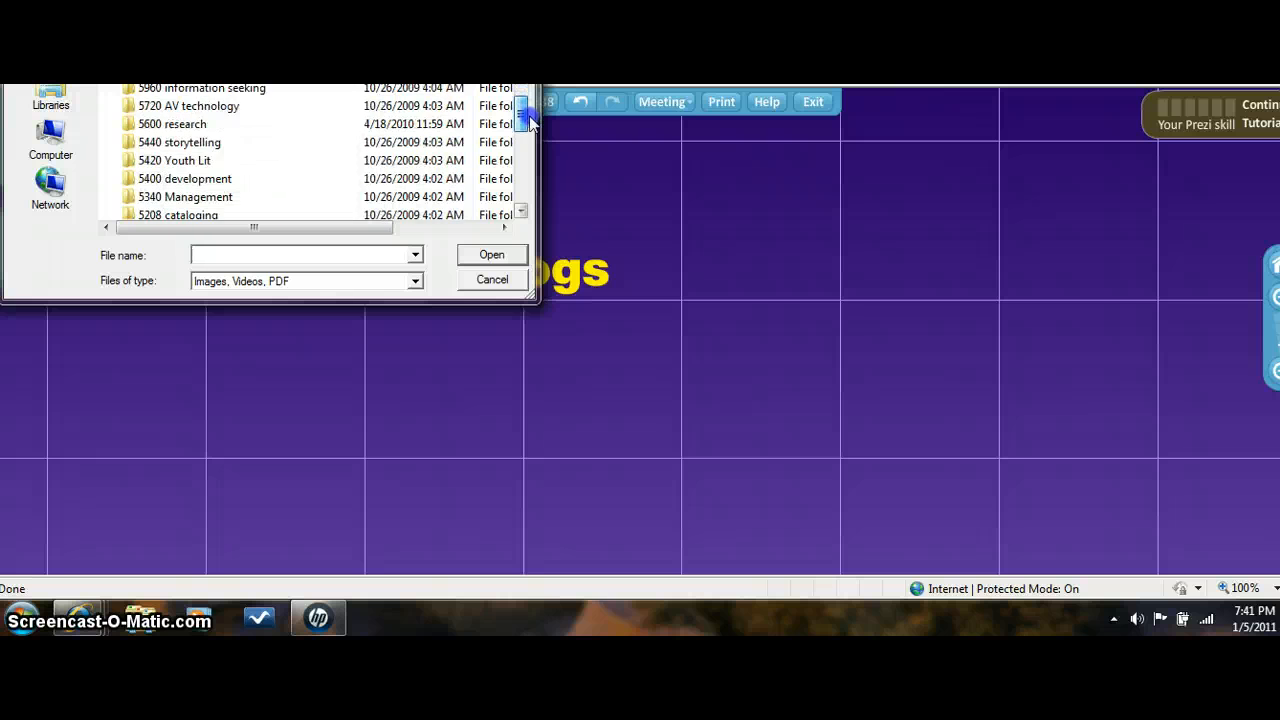
left_click_drag(530, 130, 523, 177)
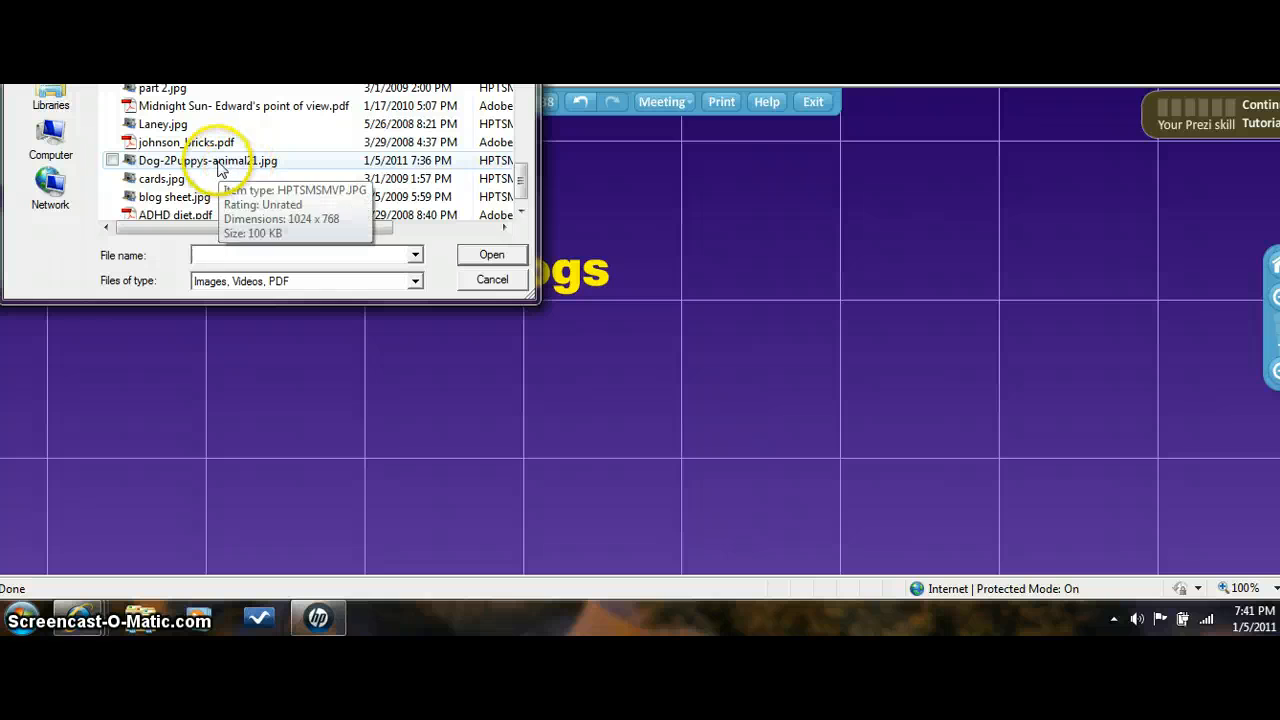
double_click(218, 166)
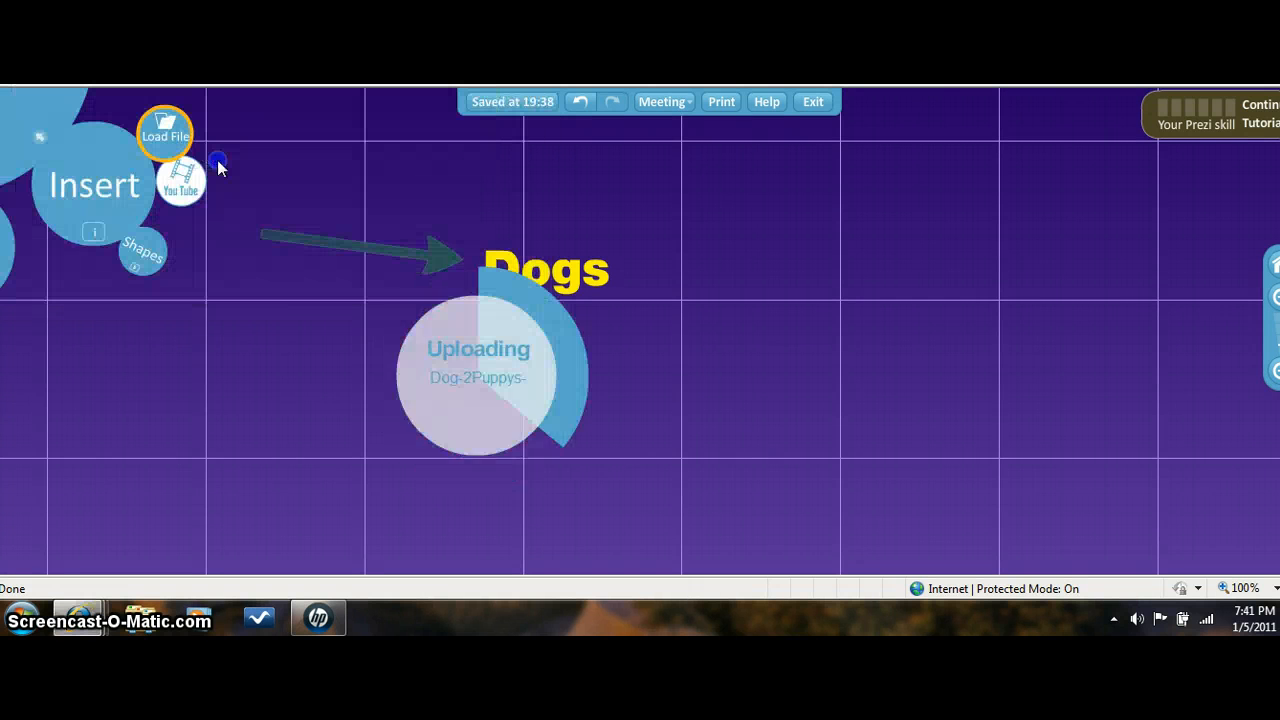
Center the puppy picture directly beneath the "Dogs" title and draw a filled rectangular frame around the arrow, title and picture.
left_click(551, 418)
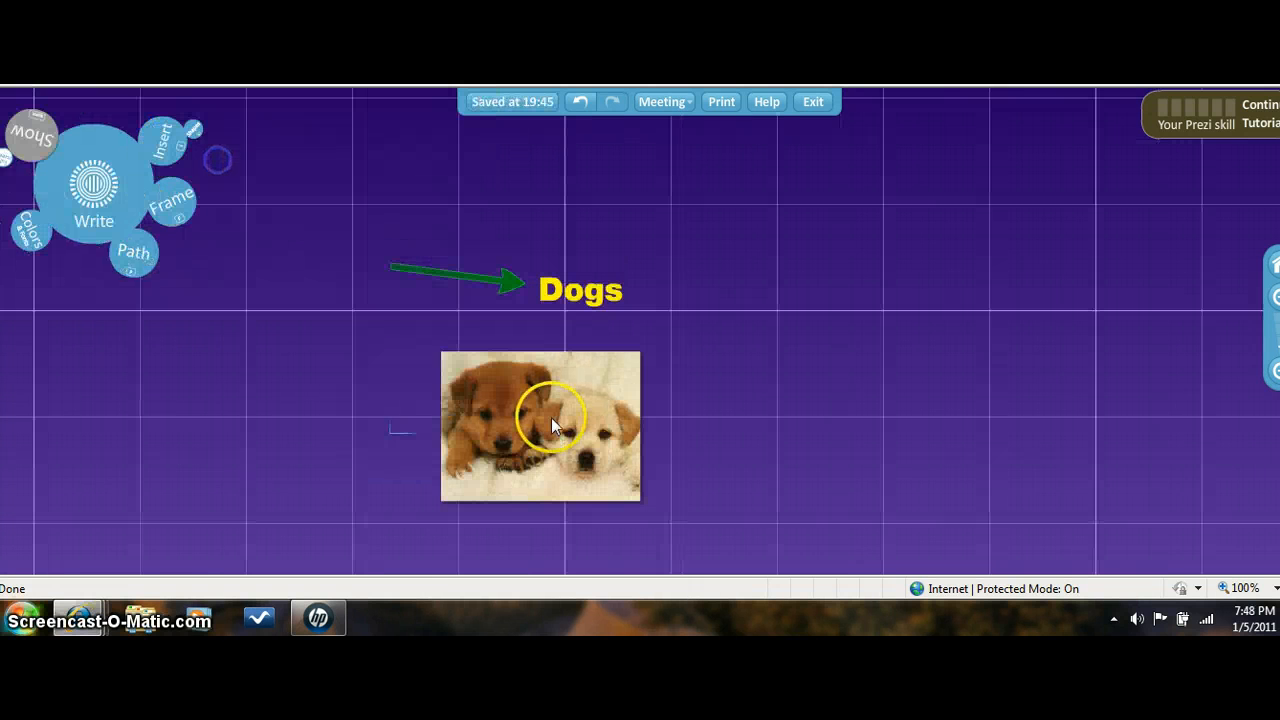
left_click_drag(541, 427, 584, 389)
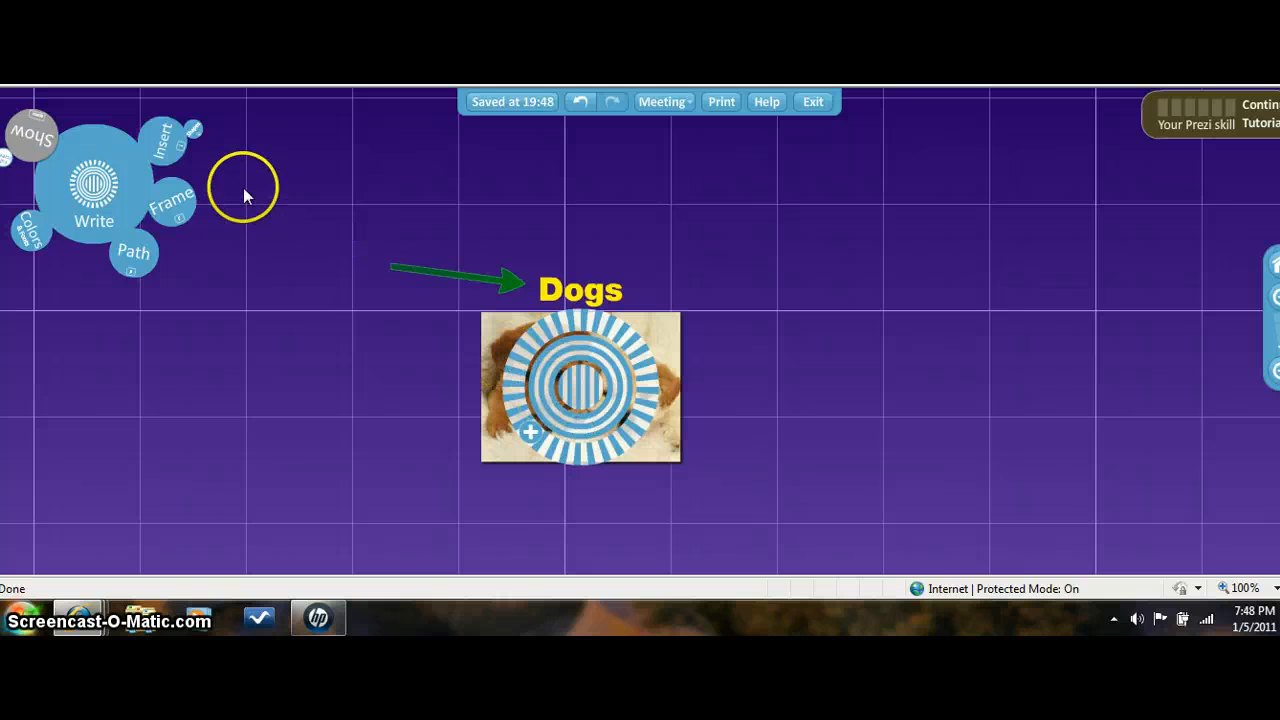
left_click(170, 207)
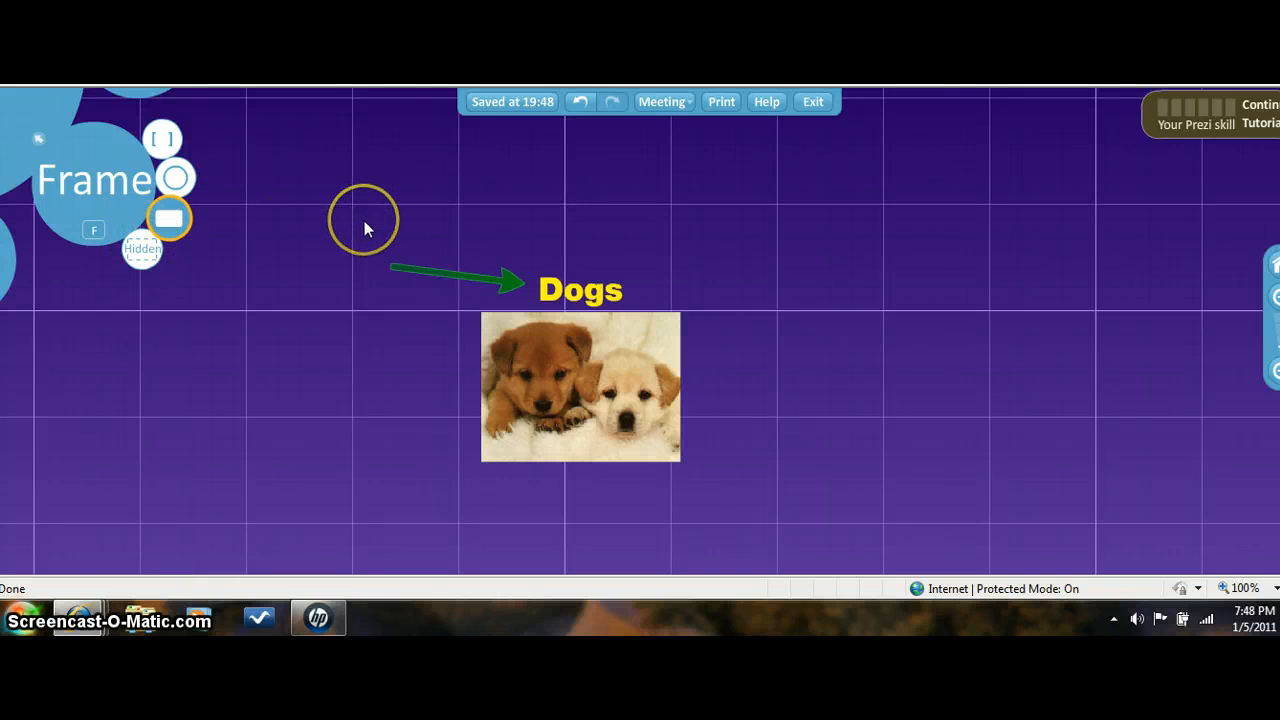
left_click_drag(364, 221, 769, 482)
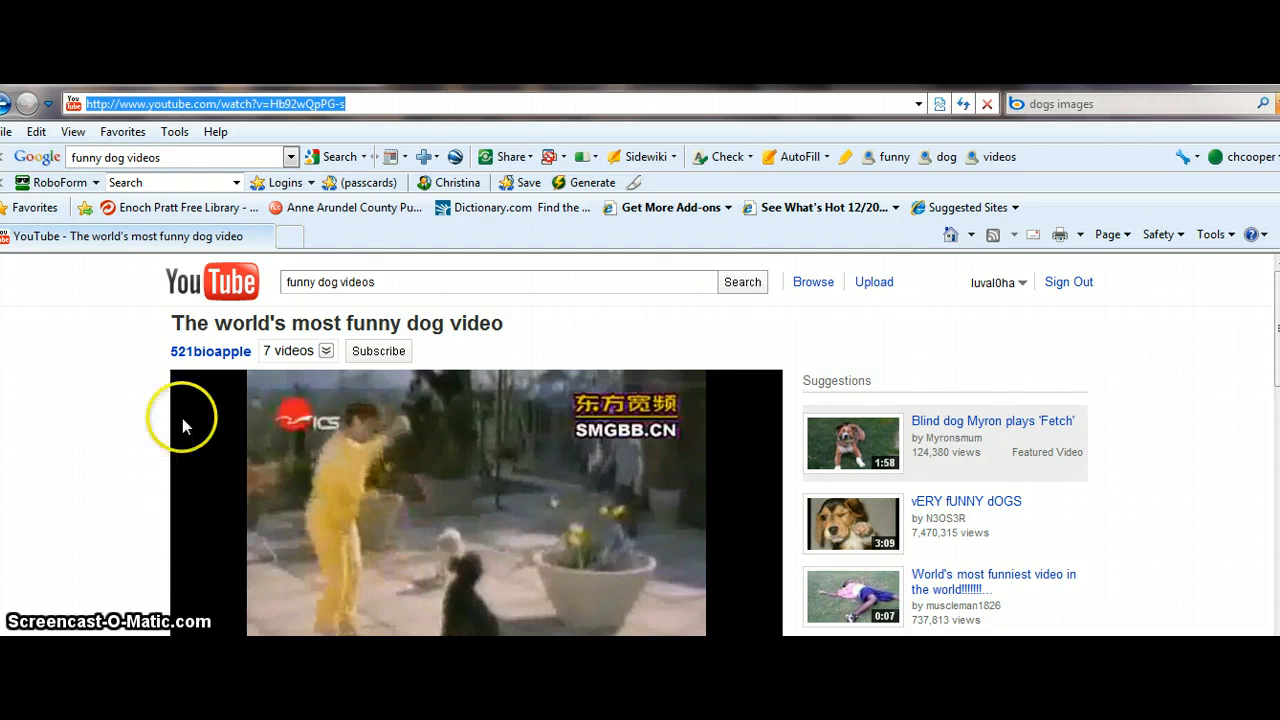
Copy the YouTube address of "The world's most funny dog video" and insert that video into the prezi.
right_click(196, 103)
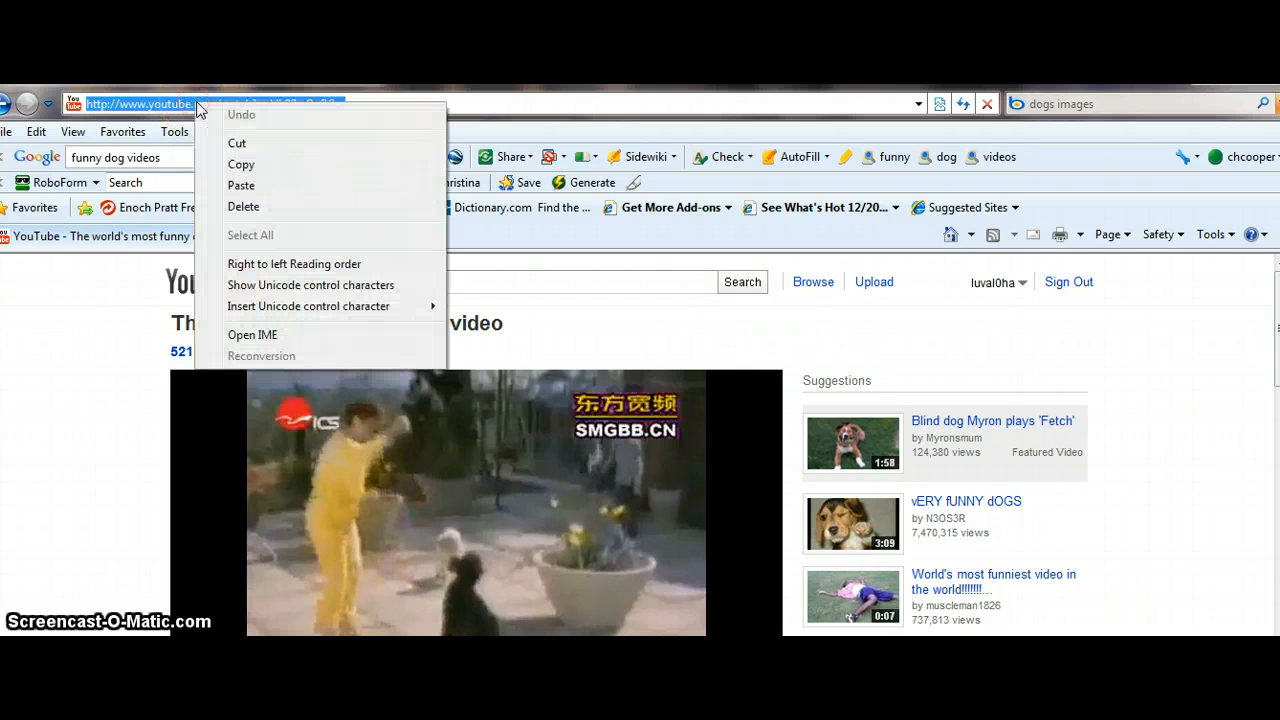
left_click(238, 164)
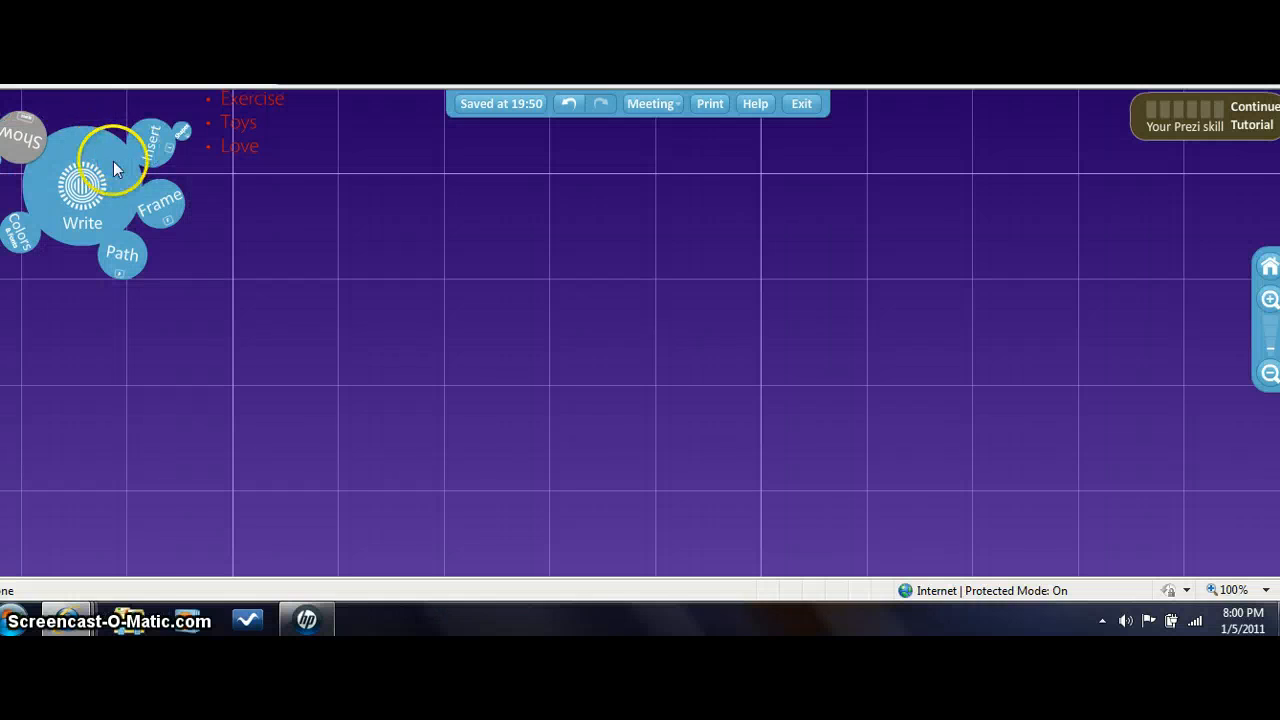
left_click(146, 142)
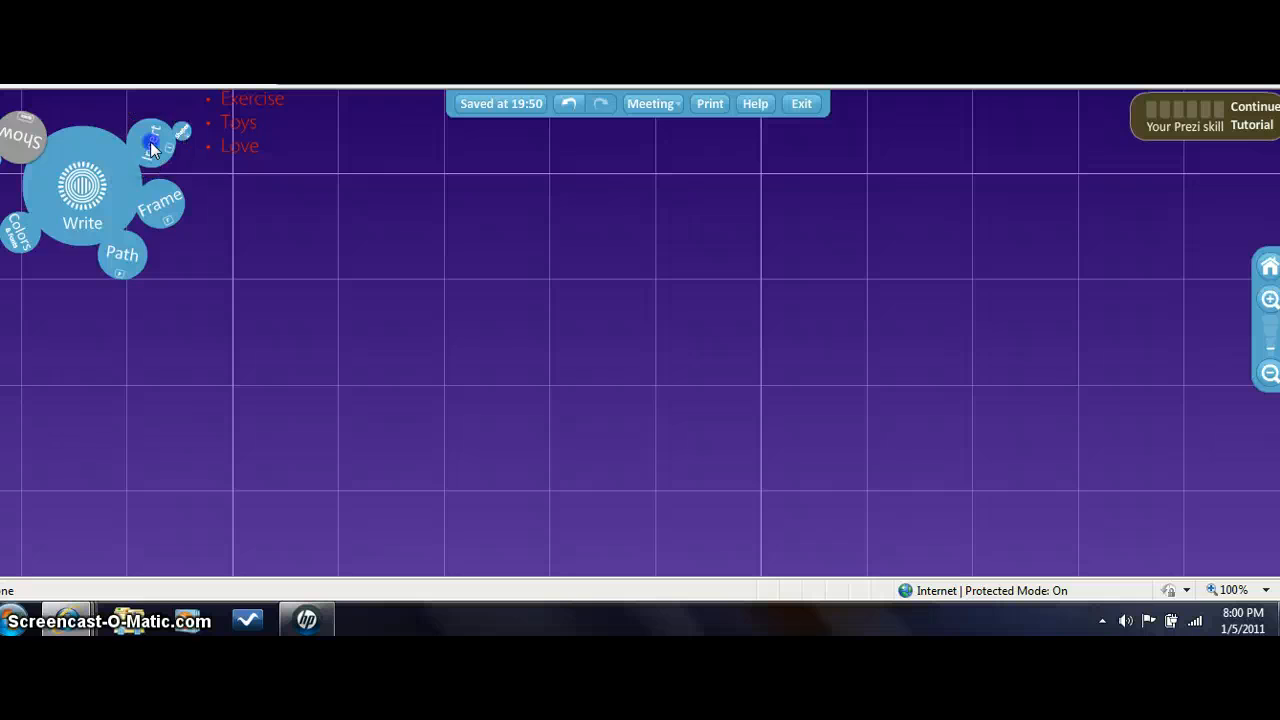
left_click(172, 186)
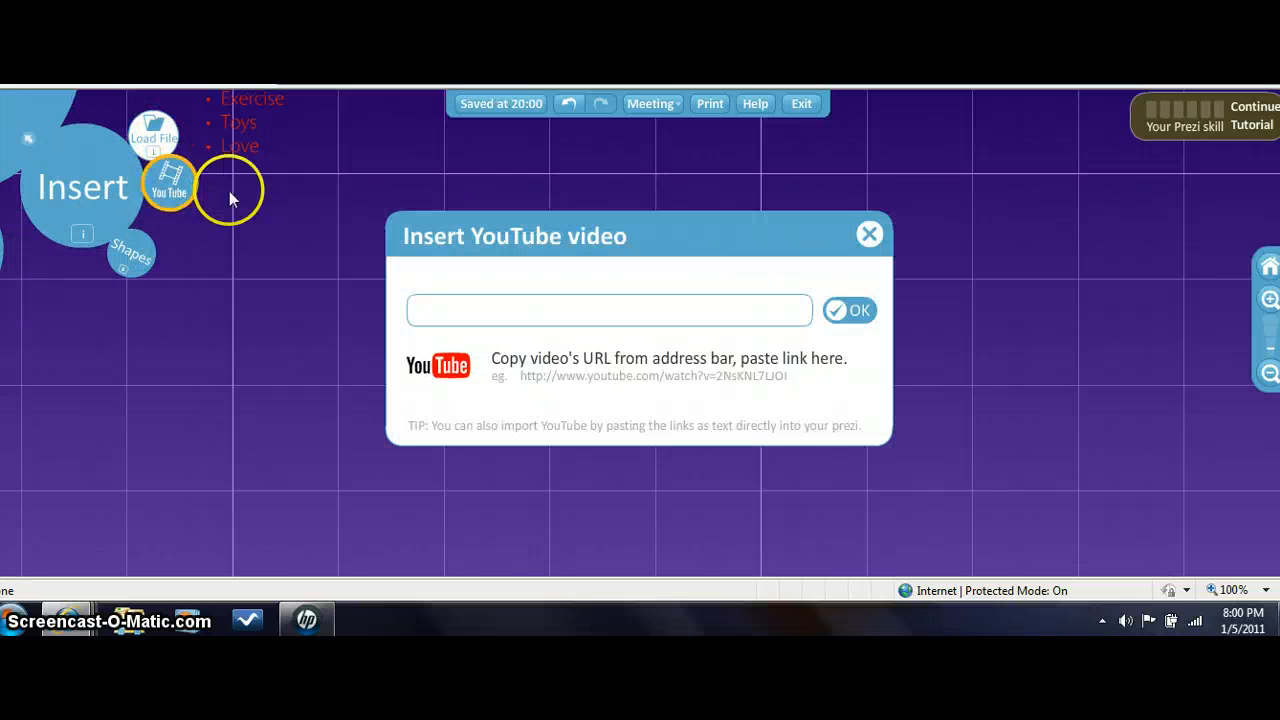
left_click(429, 303)
right_click(433, 305)
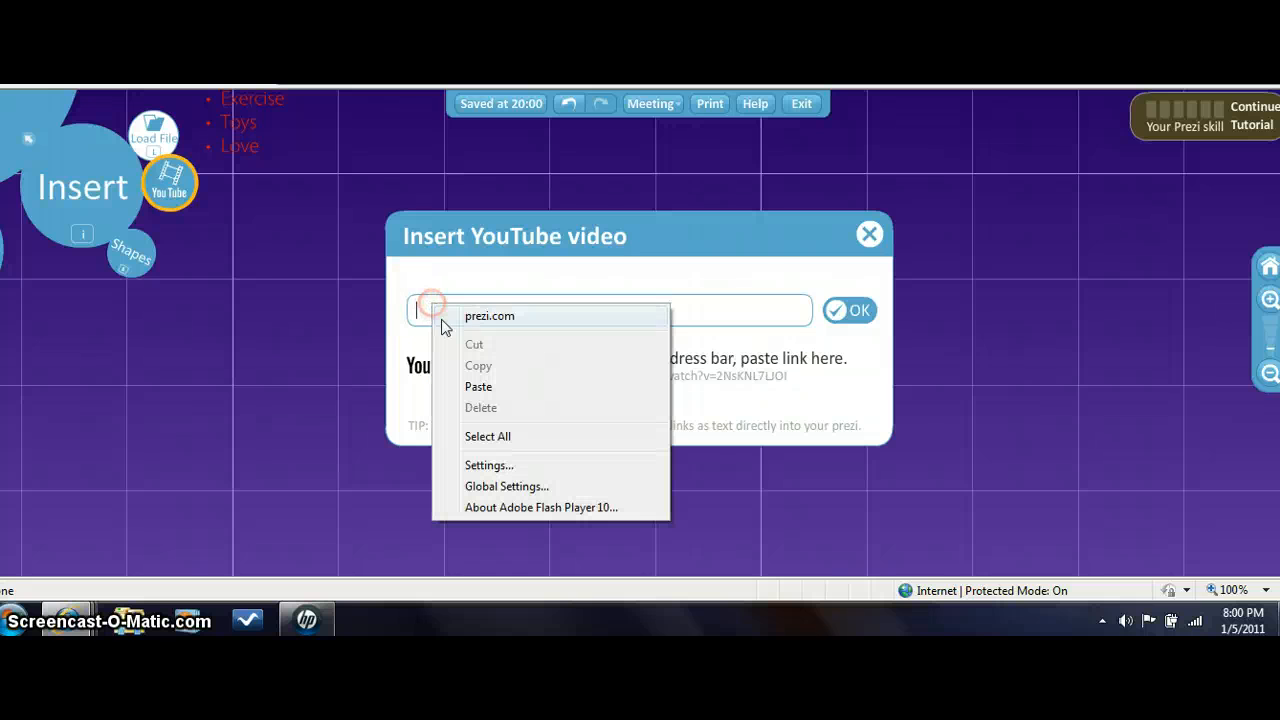
left_click(476, 388)
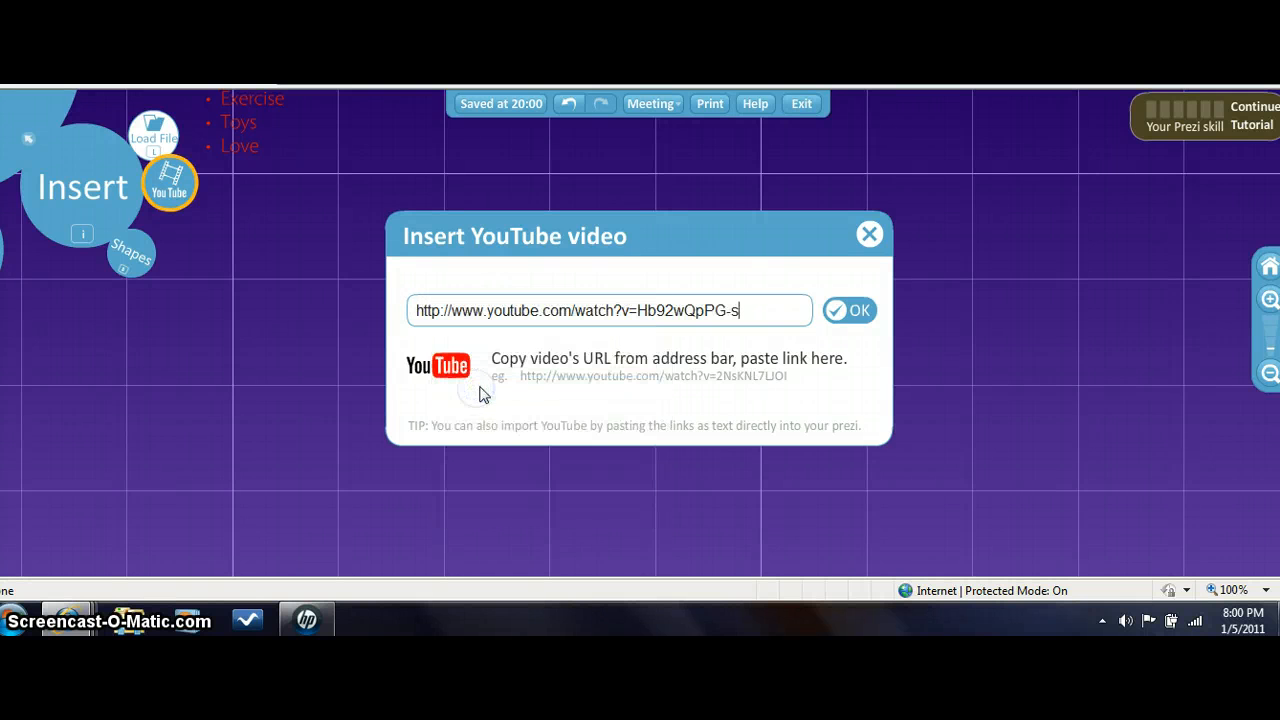
left_click(850, 312)
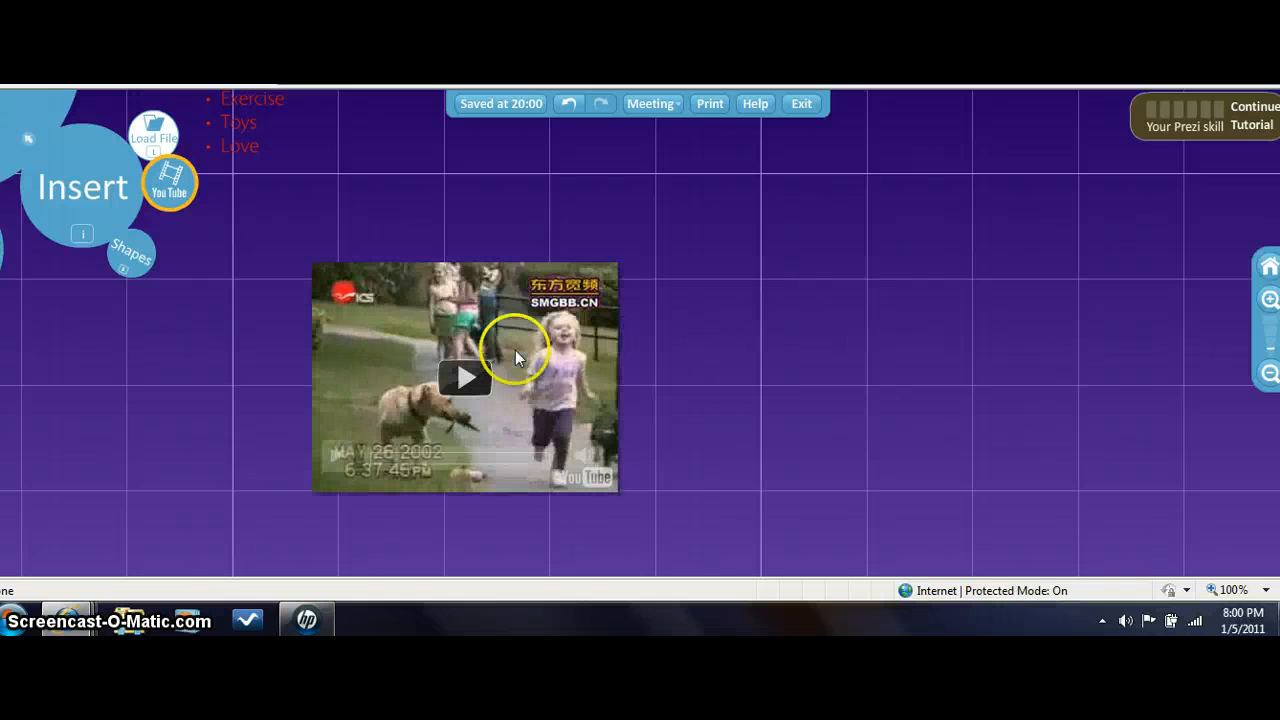
Move the inserted YouTube video up beside the "Dogs Needs" list and enlarge it slightly.
left_click(465, 377)
left_click_drag(465, 377, 598, 292)
mouse_move(617, 345)
left_mouse_down()
mouse_move(614, 329)
mouse_move(620, 360)
mouse_move(614, 329)
mouse_move(614, 340)
left_mouse_up()
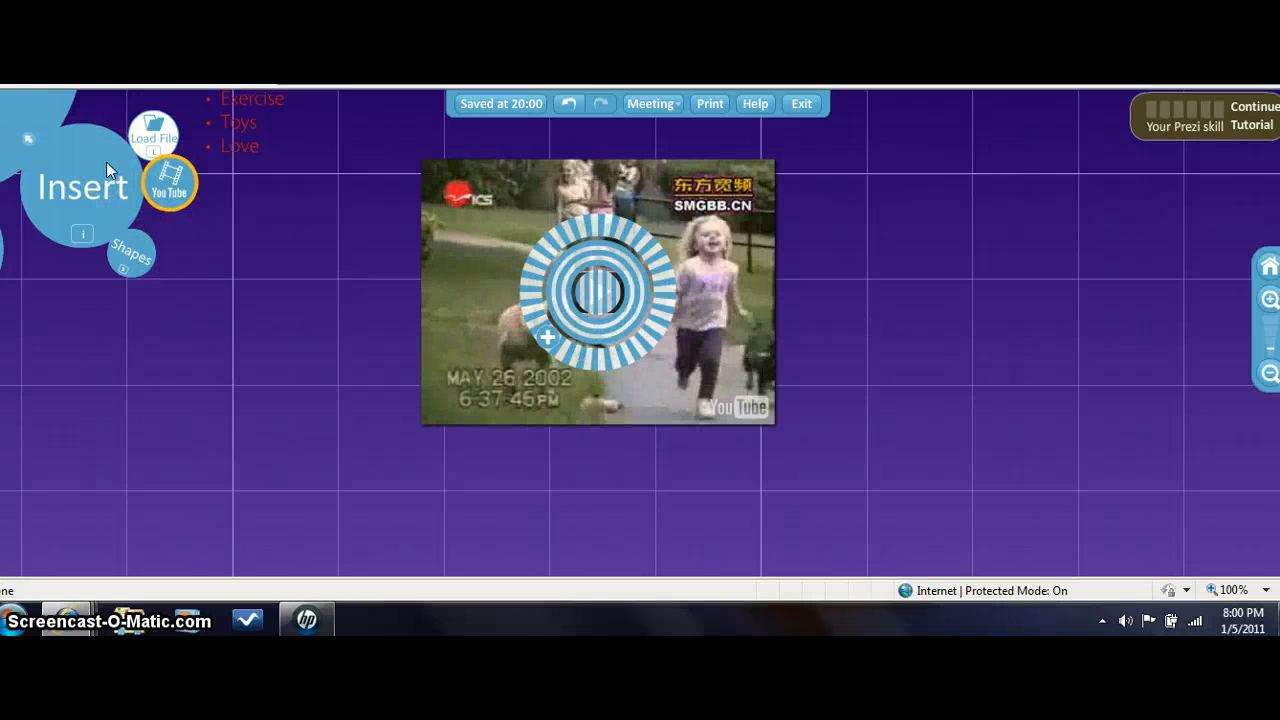
Switch the prezi to Show mode and play the YouTube video to test it.
left_click(27, 115)
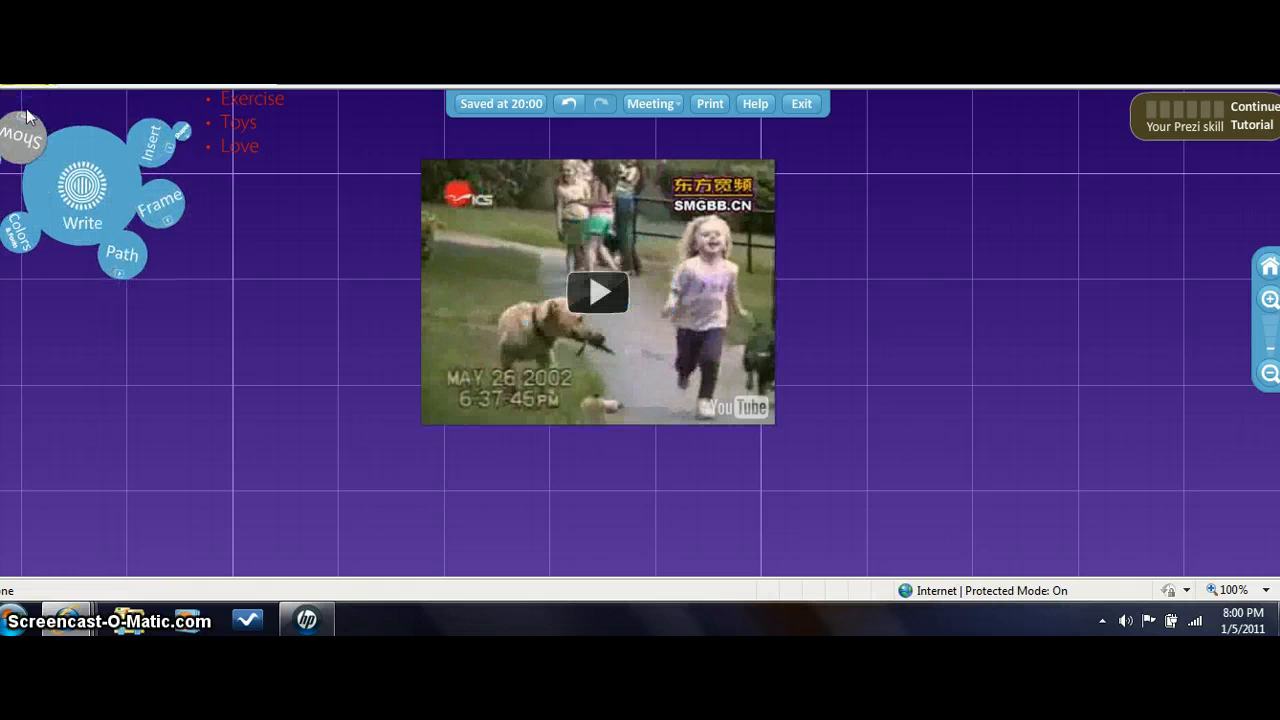
left_click(17, 143)
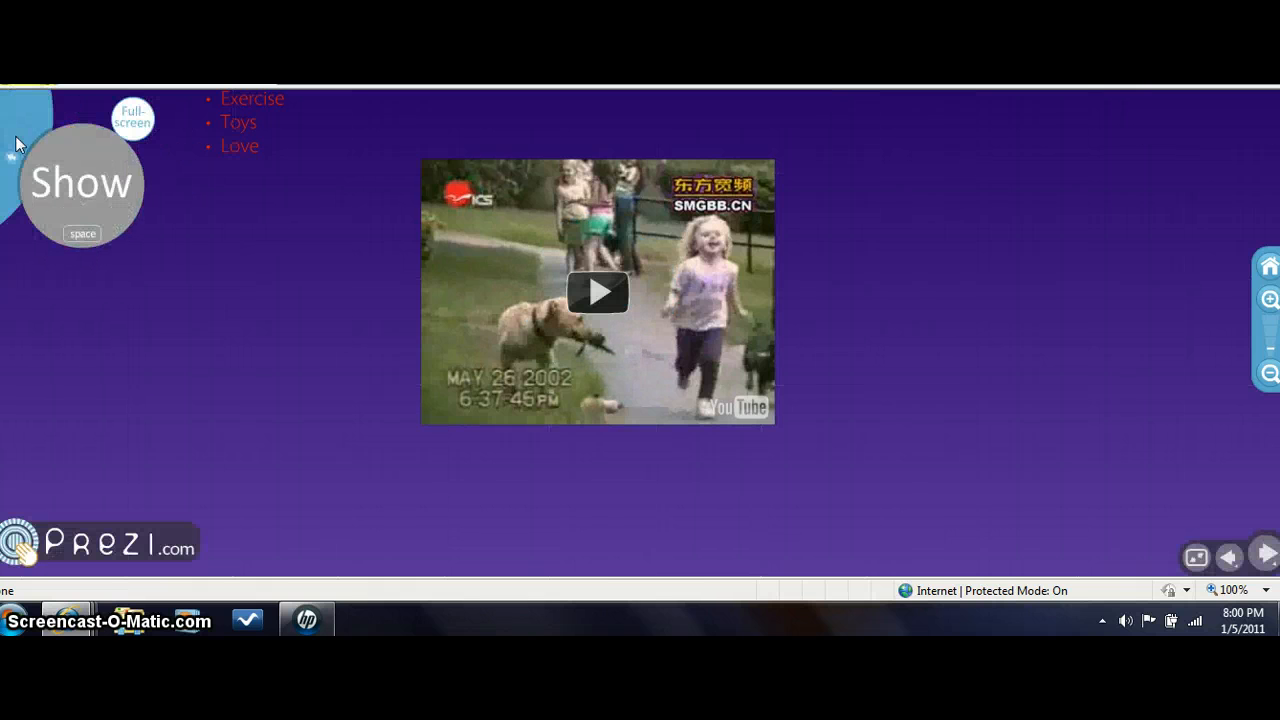
left_click(600, 291)
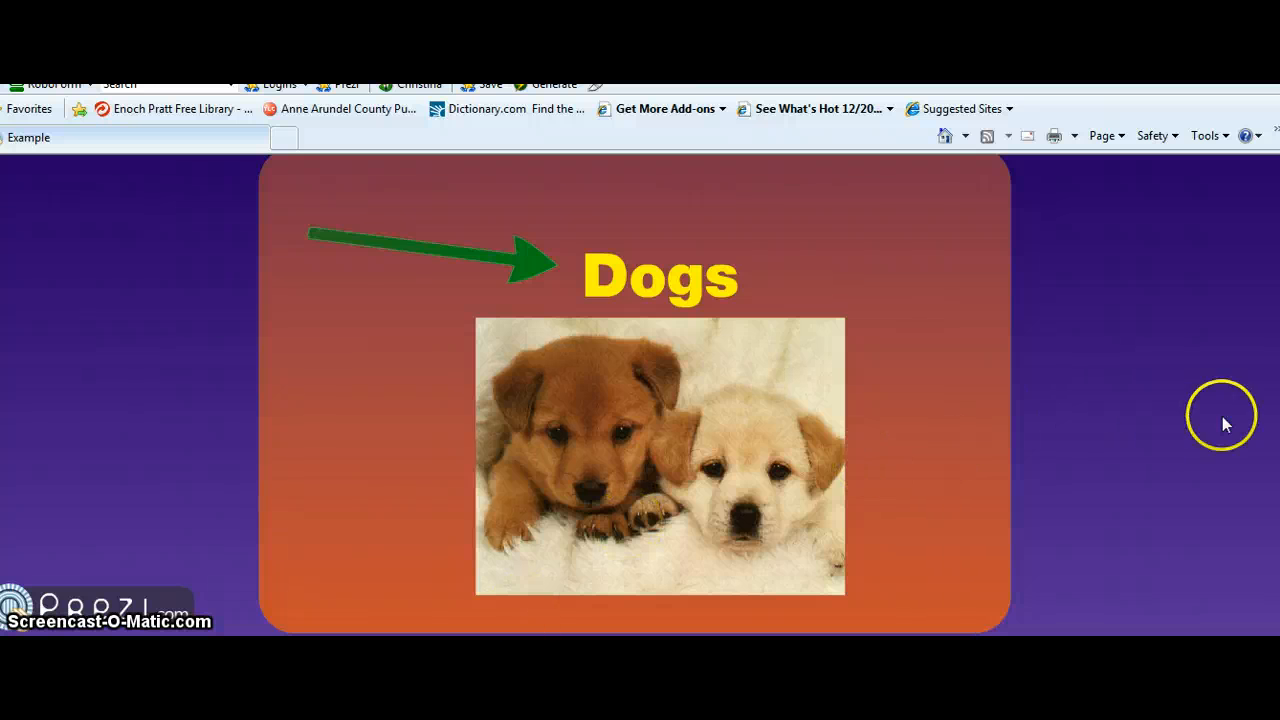
Return to editing and add a path from the Dogs frame through the "Dogs Needs" and "Allergies" frames to the video.
left_click(1265, 440)
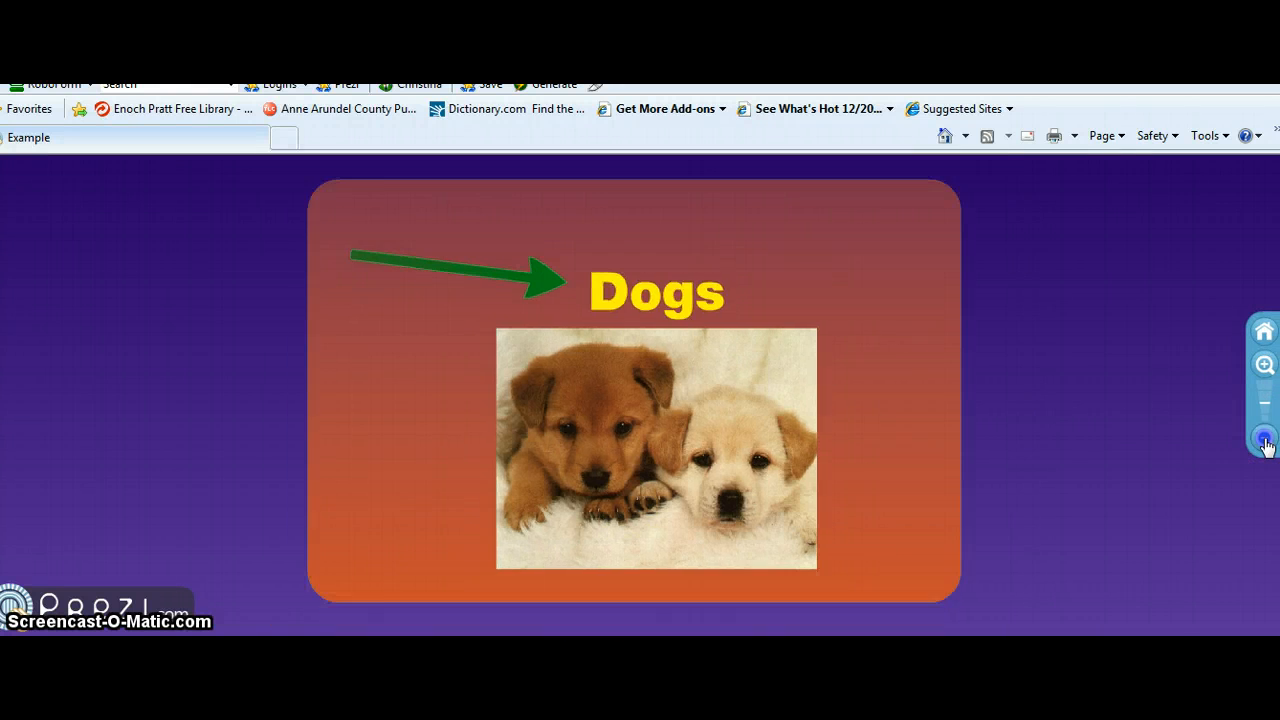
left_click(1266, 441)
left_click(1266, 441)
left_click(1266, 441)
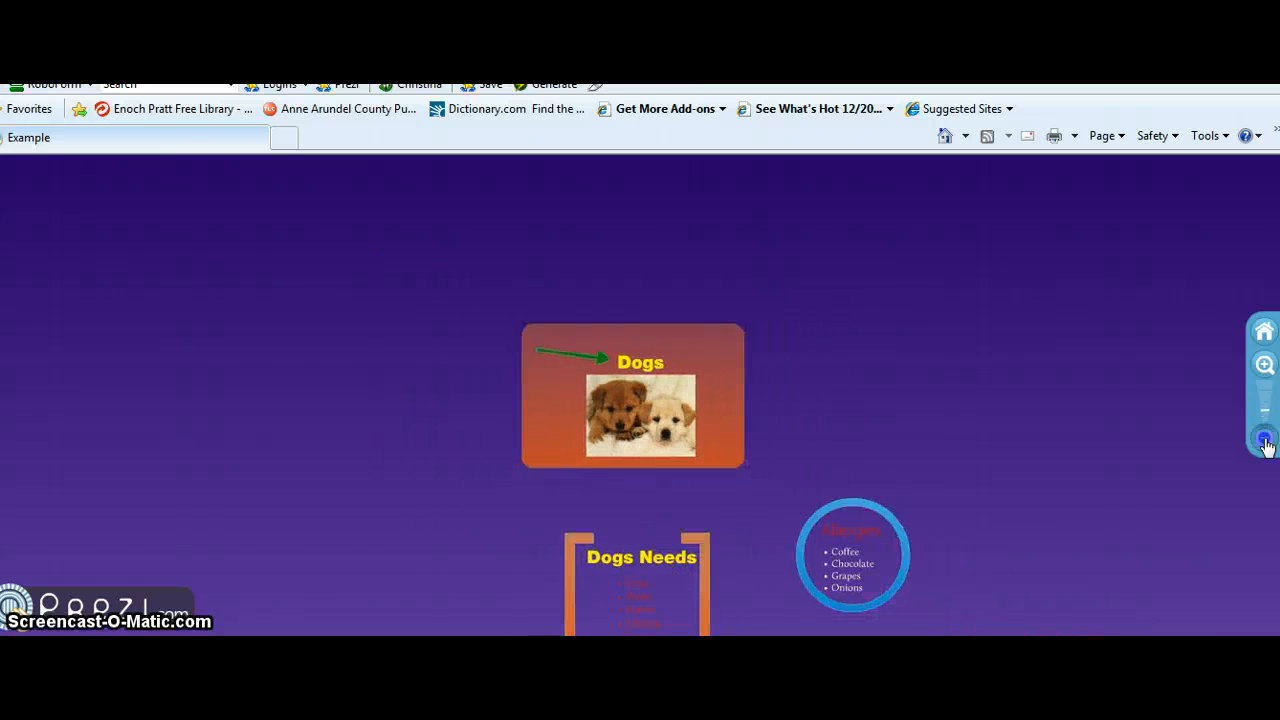
left_click_drag(1111, 496, 1043, 356)
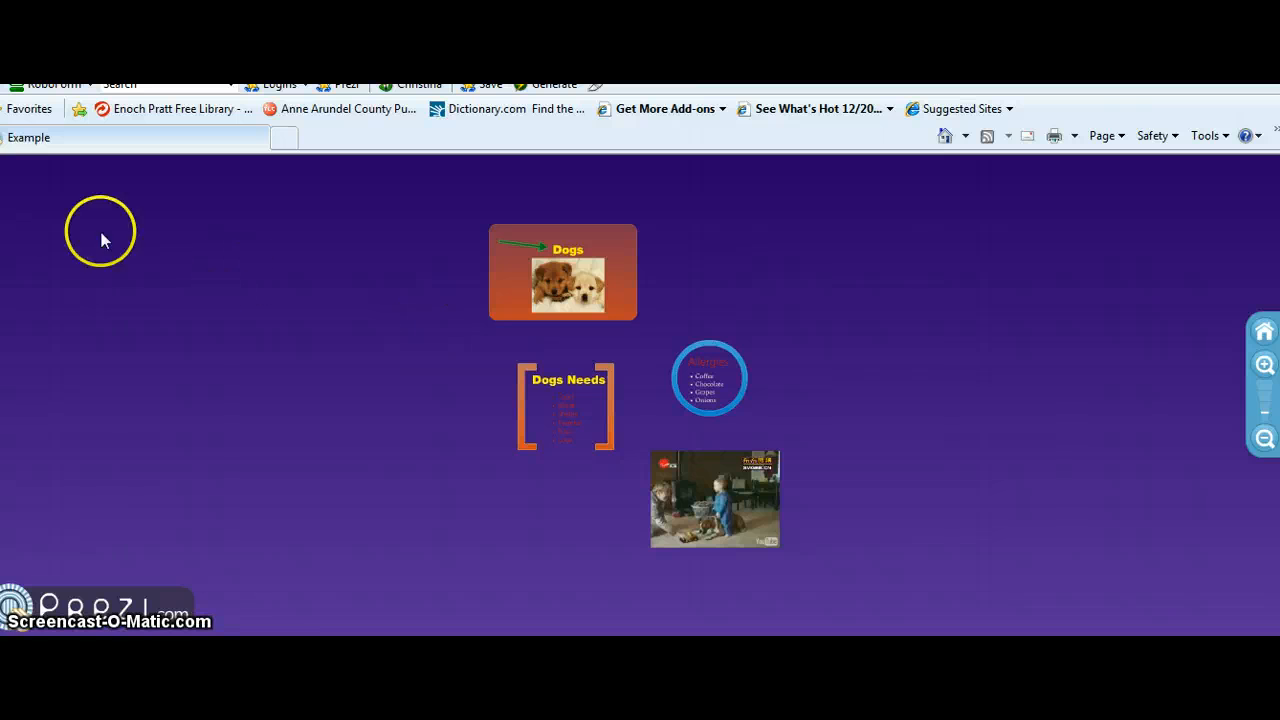
left_click(8, 200)
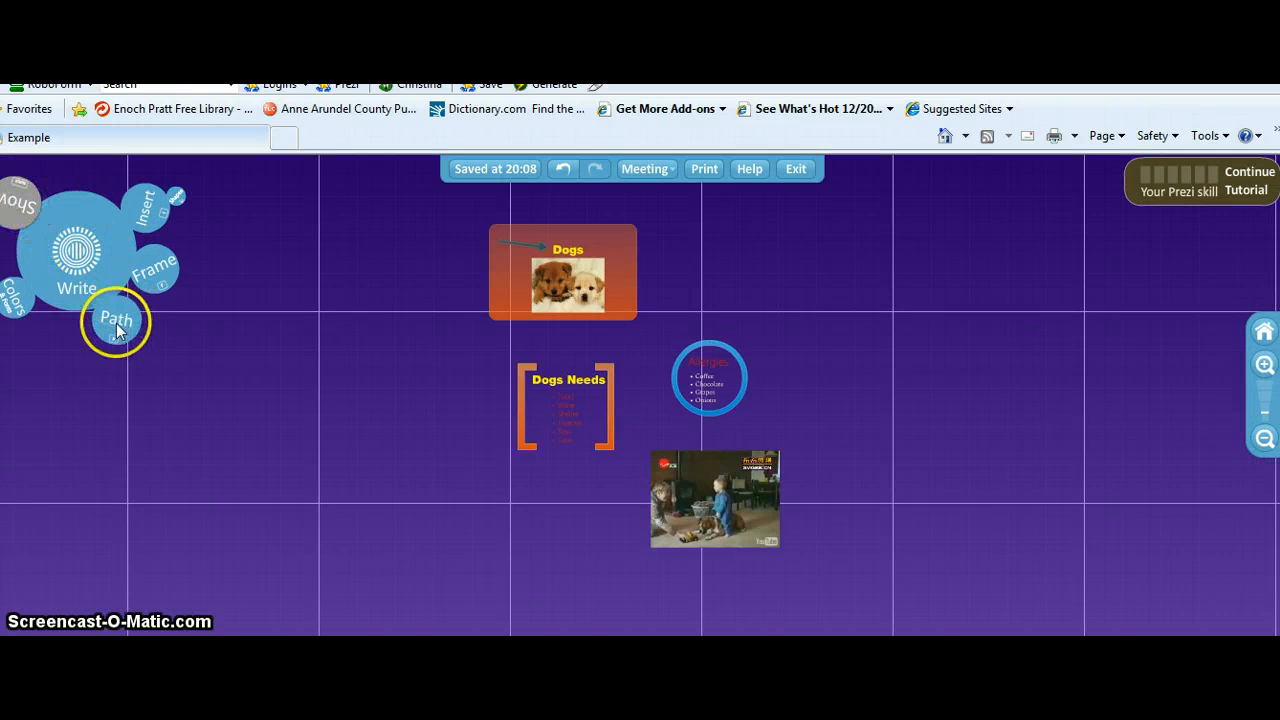
left_click(115, 322)
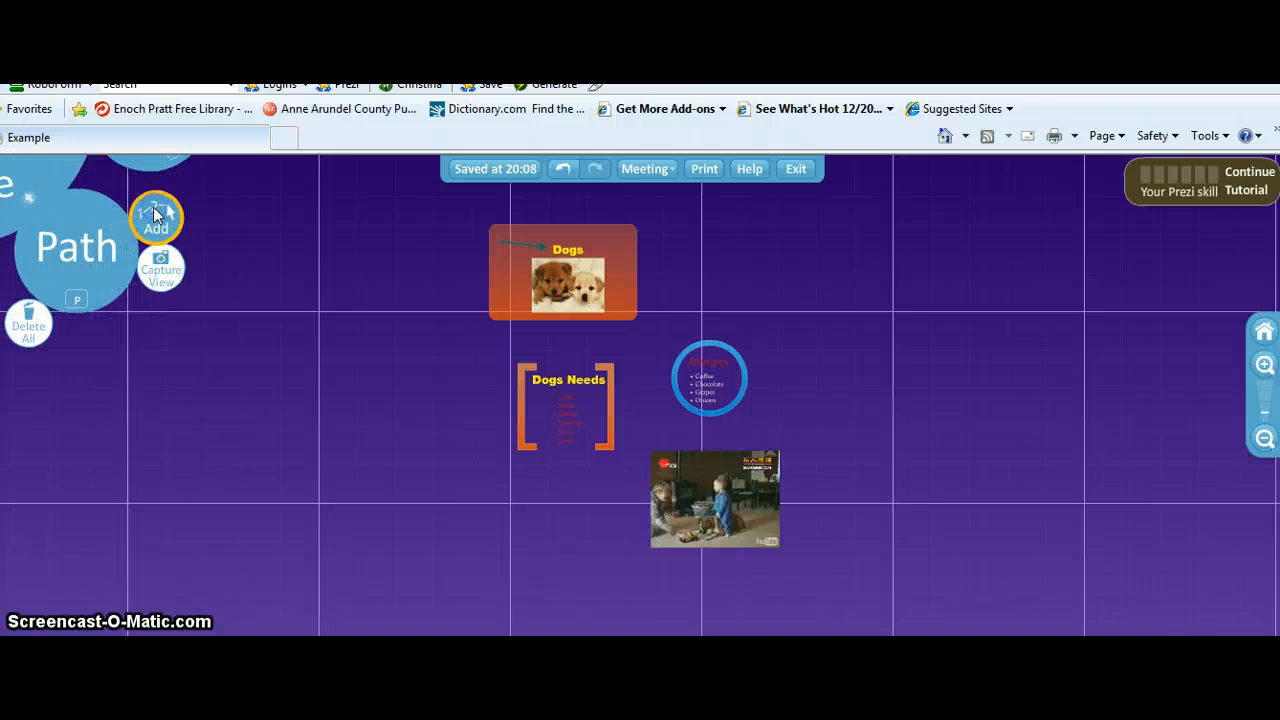
left_click(558, 266)
left_click(566, 398)
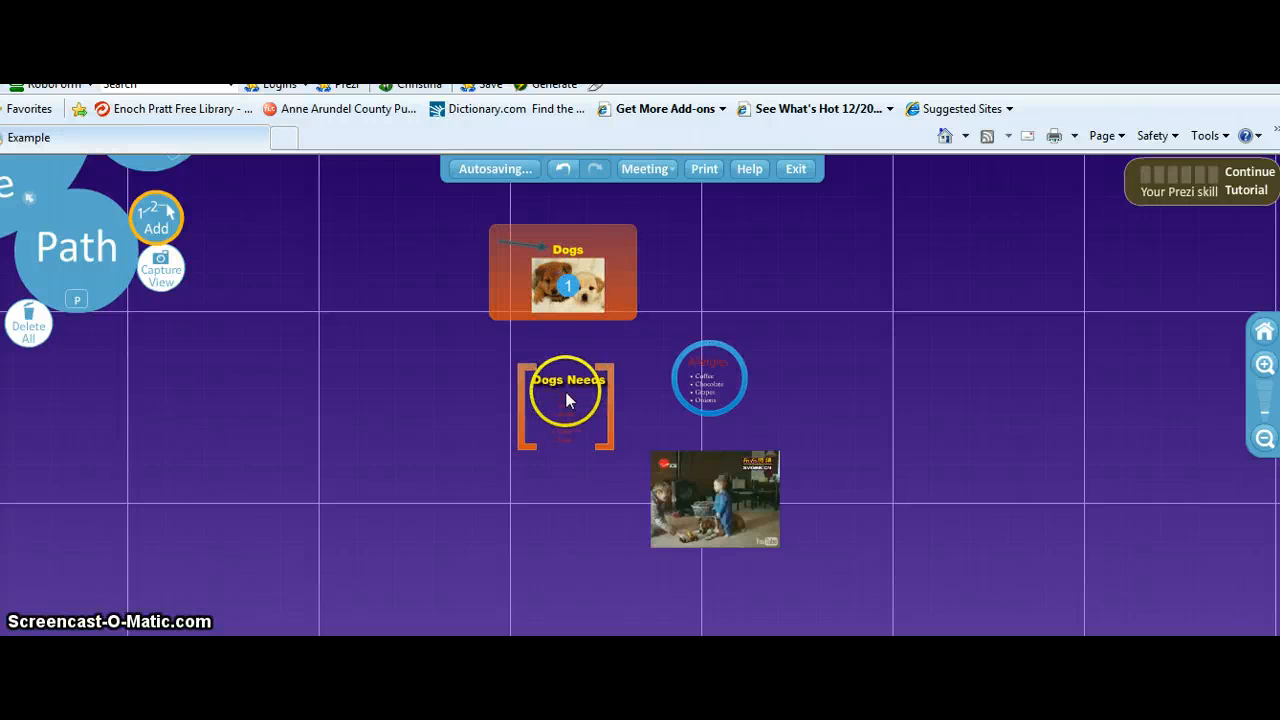
left_click(711, 375)
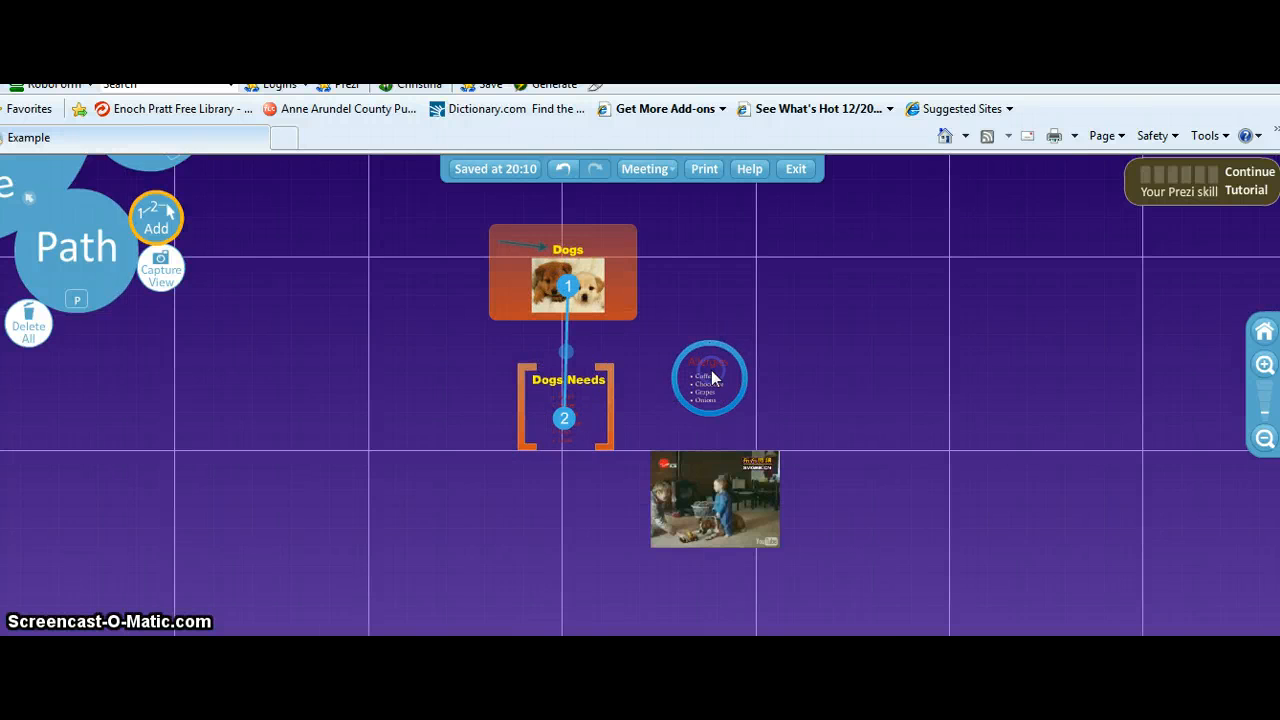
left_click(711, 376)
left_click(712, 506)
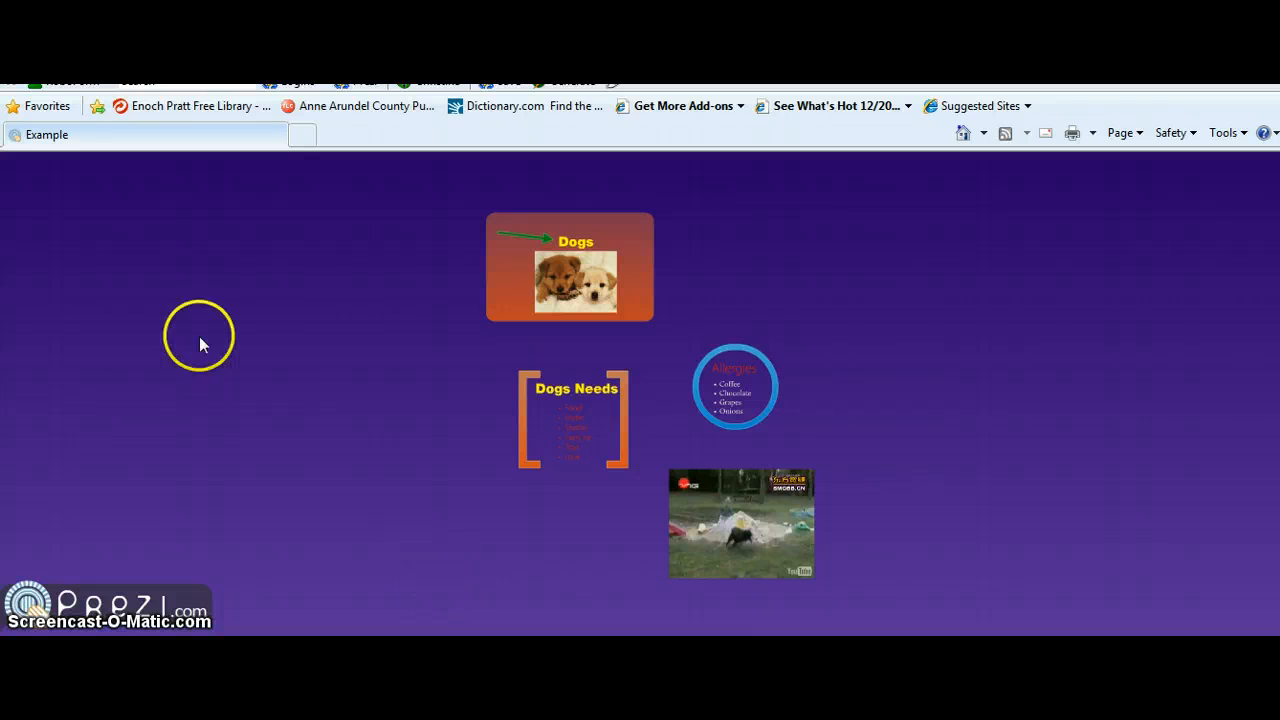
Present the prezi along its path from the Dogs frame through "Dogs Needs" and "Allergies" to the video, and pause the video.
mouse_move(10, 230)
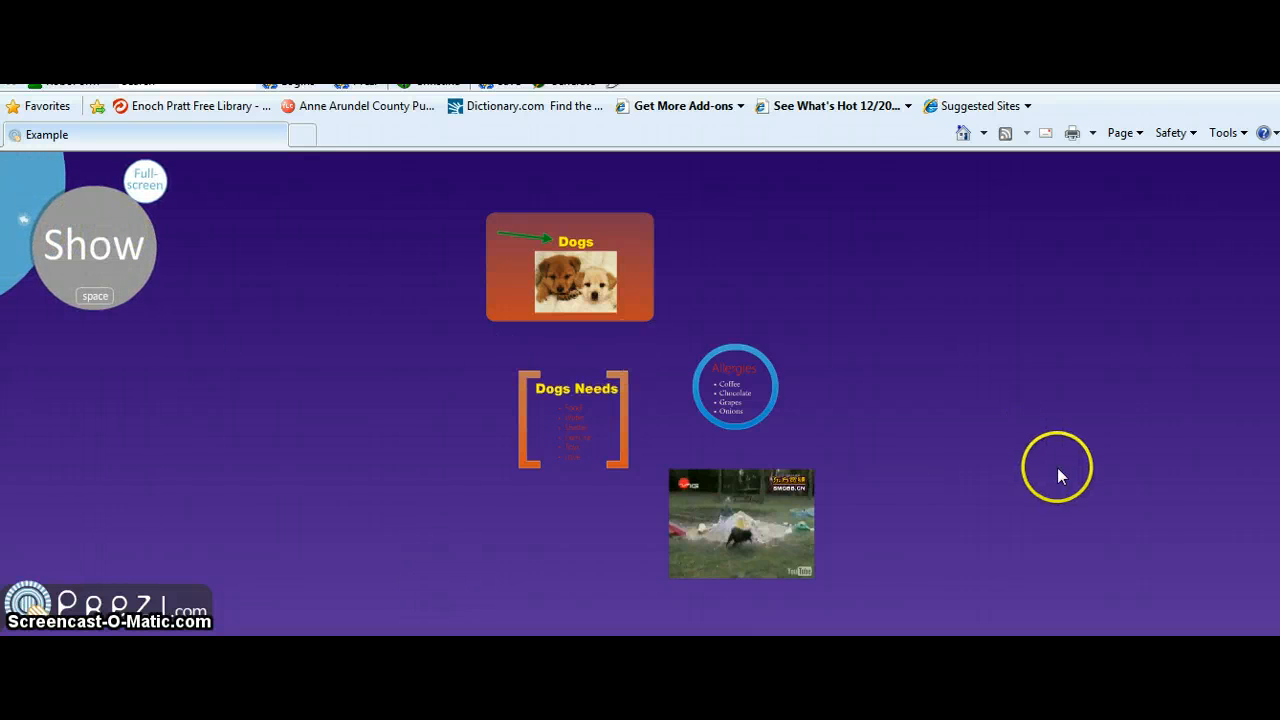
mouse_move(1233, 615)
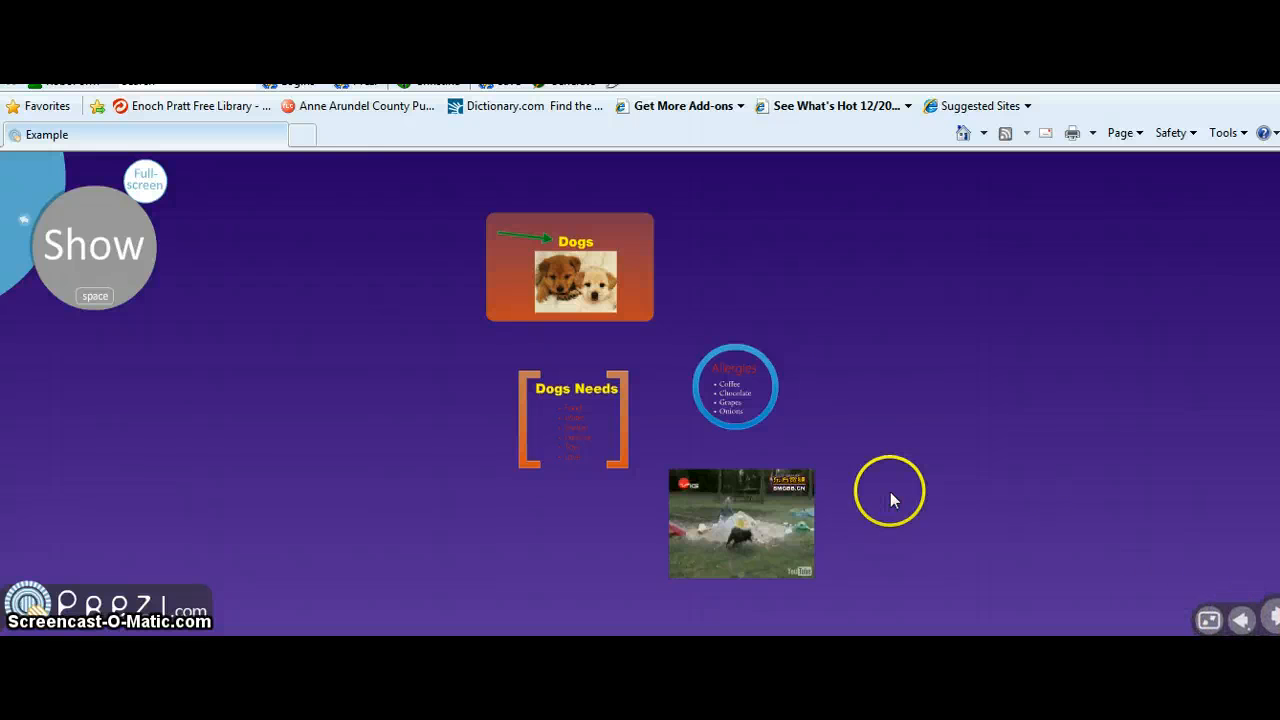
left_click(566, 263)
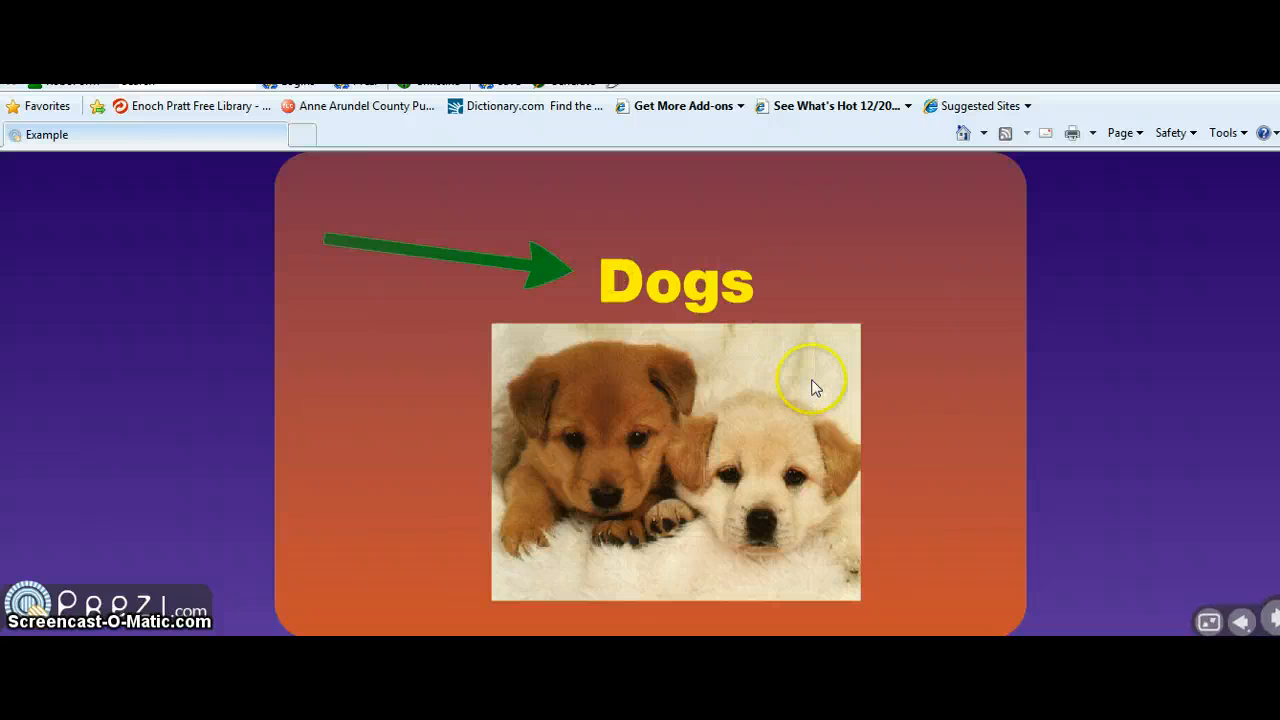
left_click(1272, 616)
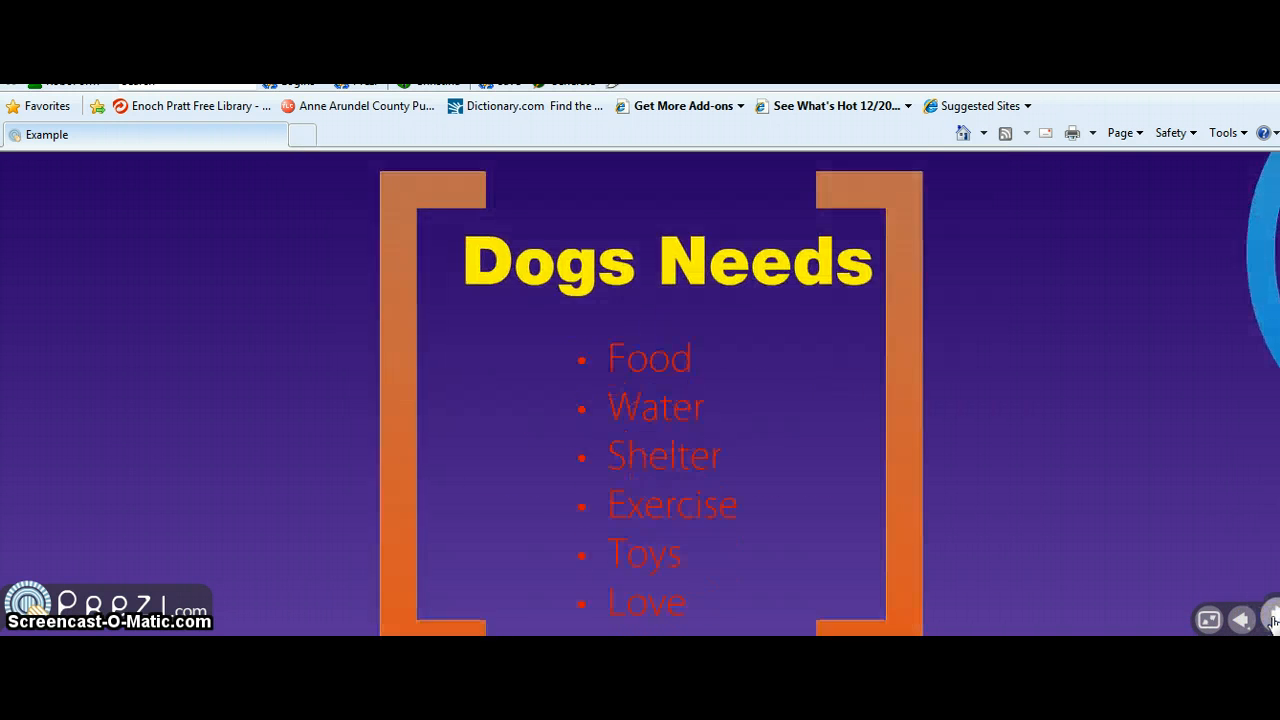
left_click(1272, 616)
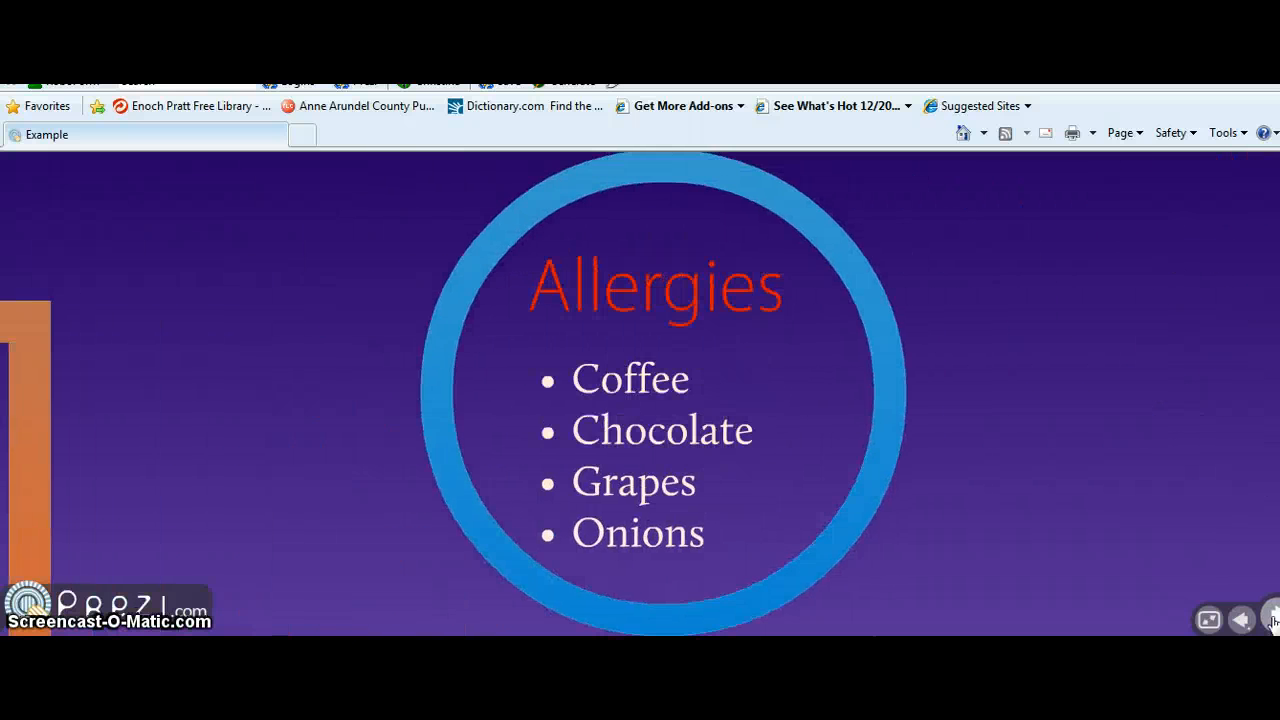
left_click(1273, 617)
left_click(1272, 616)
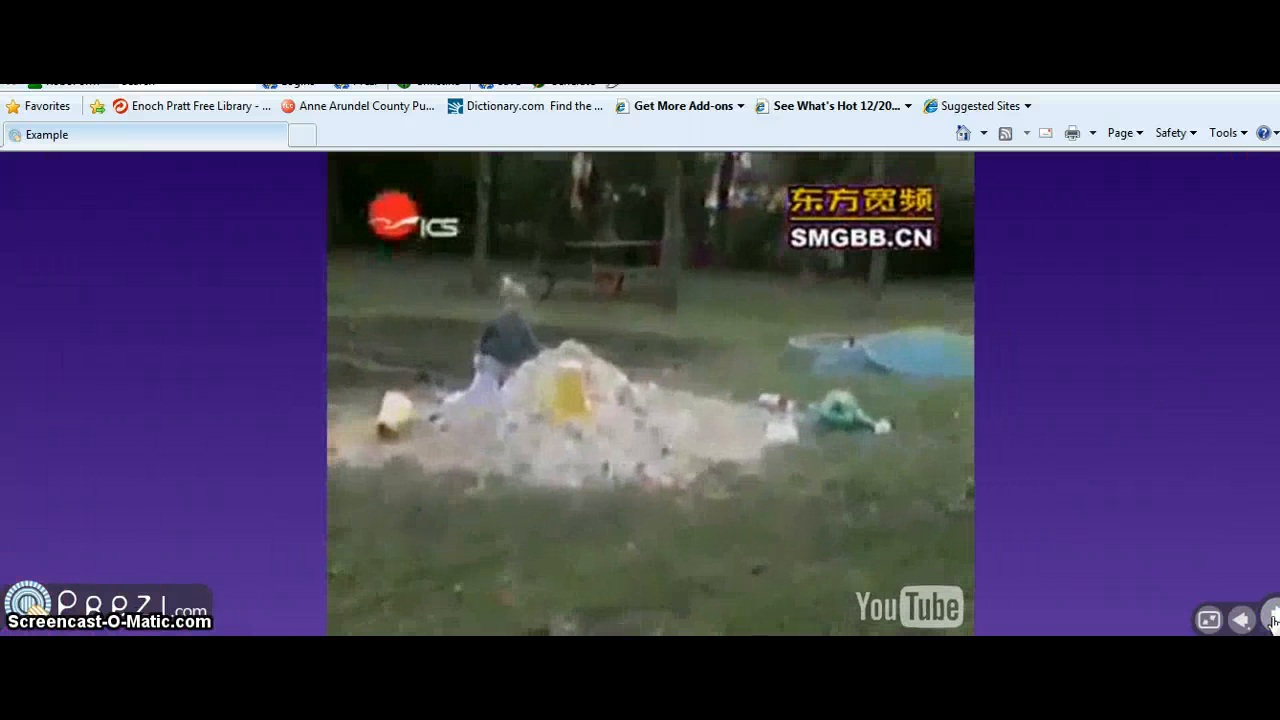
mouse_move(829, 550)
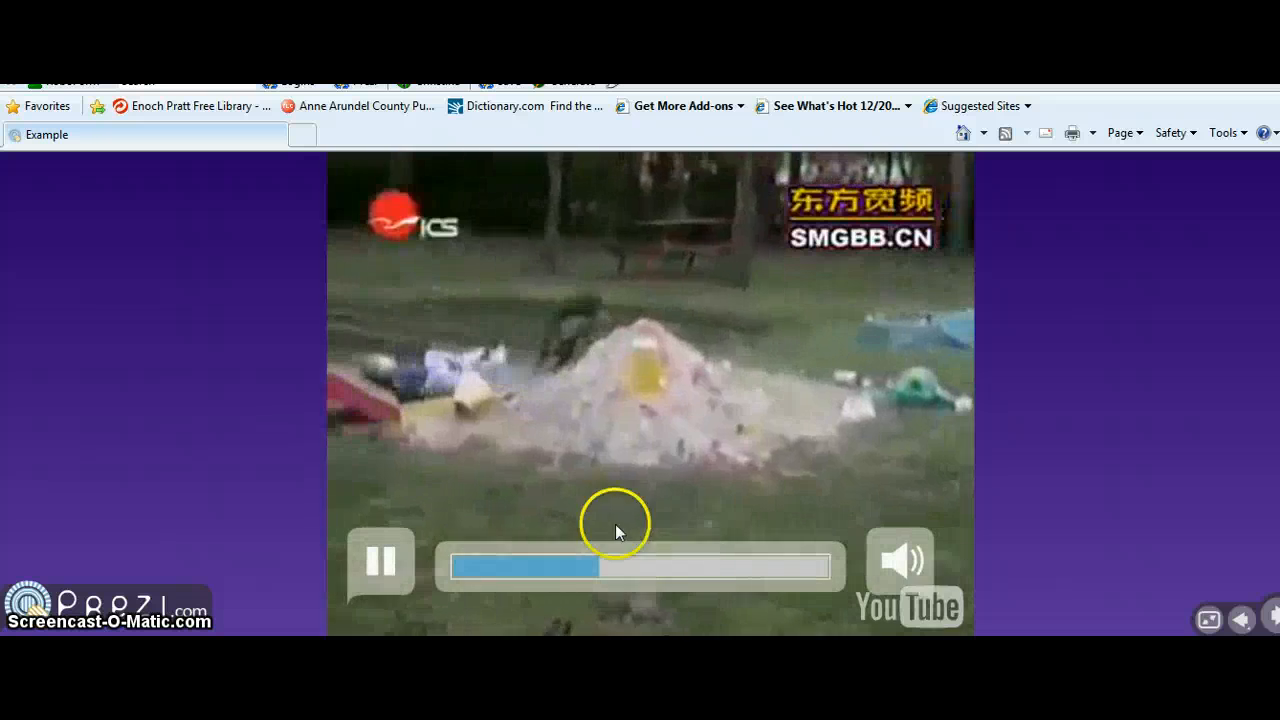
left_click(379, 556)
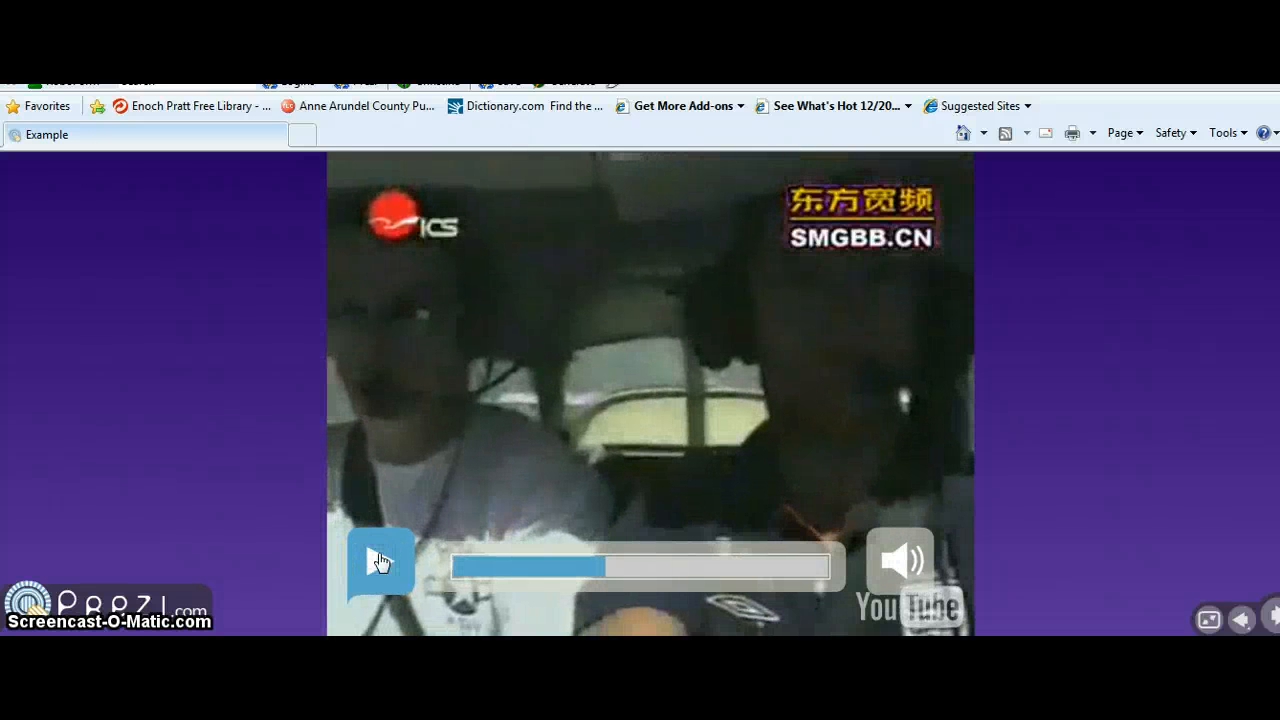